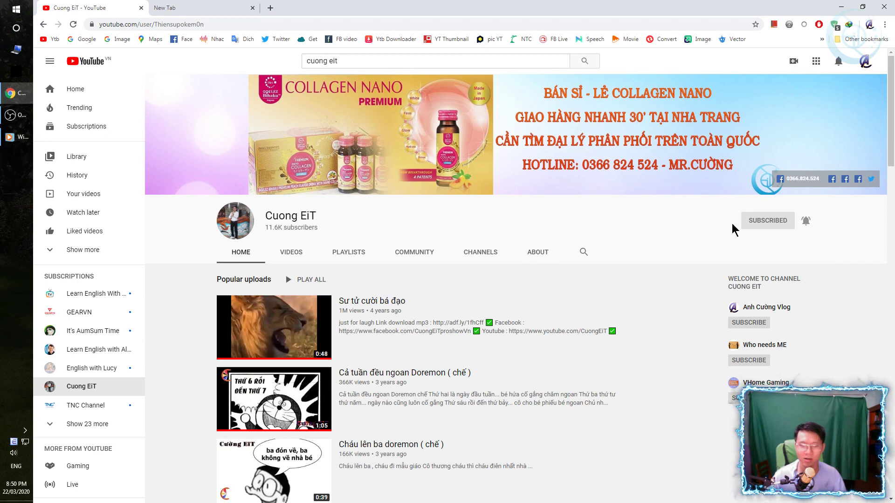
# Check the channel's notification options and look over its popular uploads
pyautogui.click(806, 222)
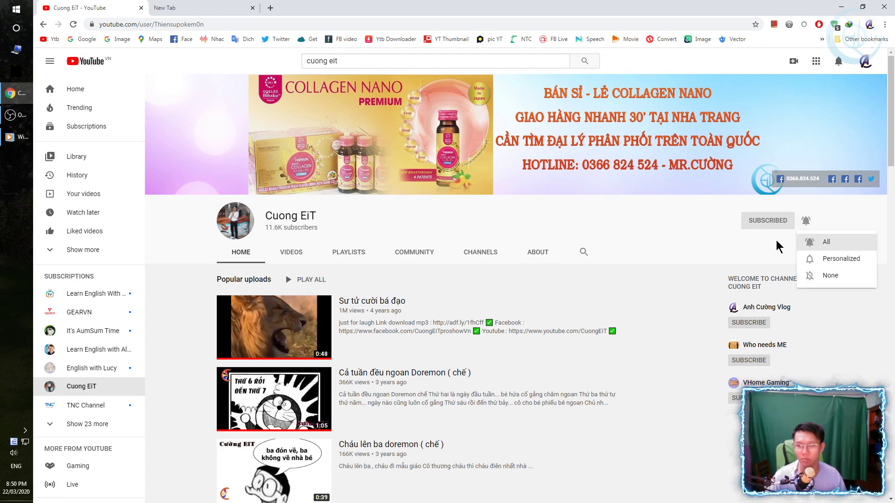
pyautogui.click(685, 229)
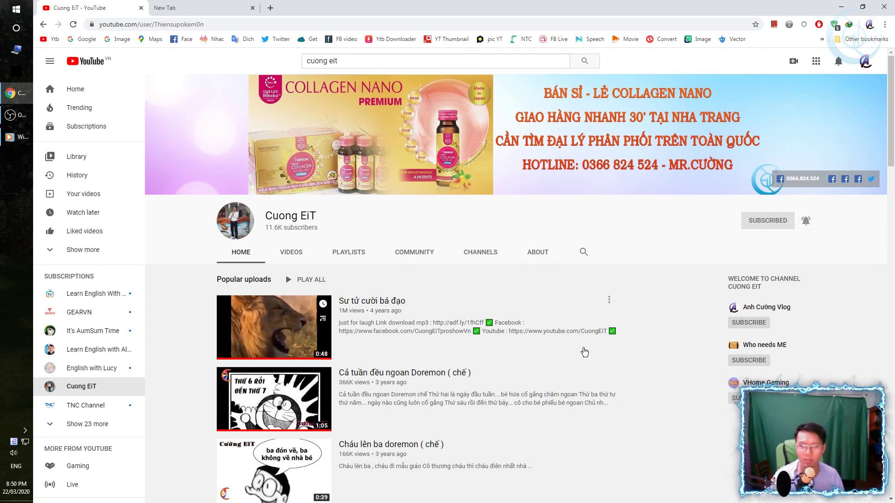
pyautogui.scroll(-1, 261, 104)
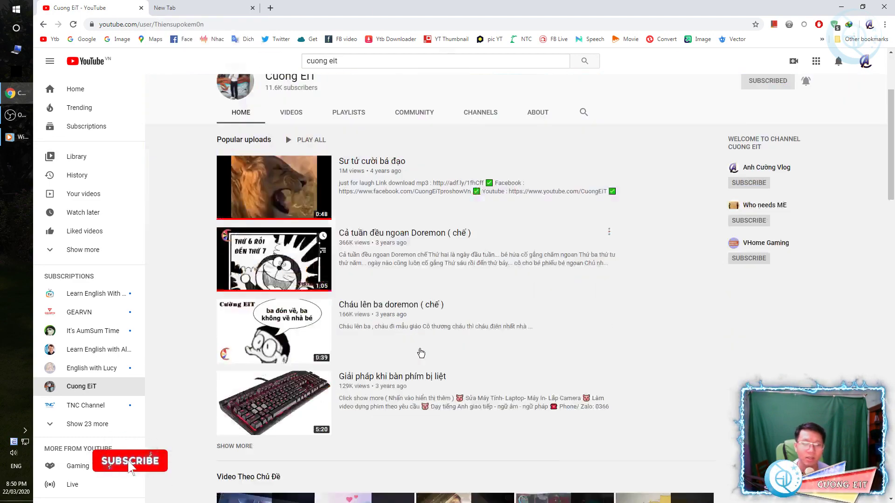
pyautogui.scroll(1, 344, 277)
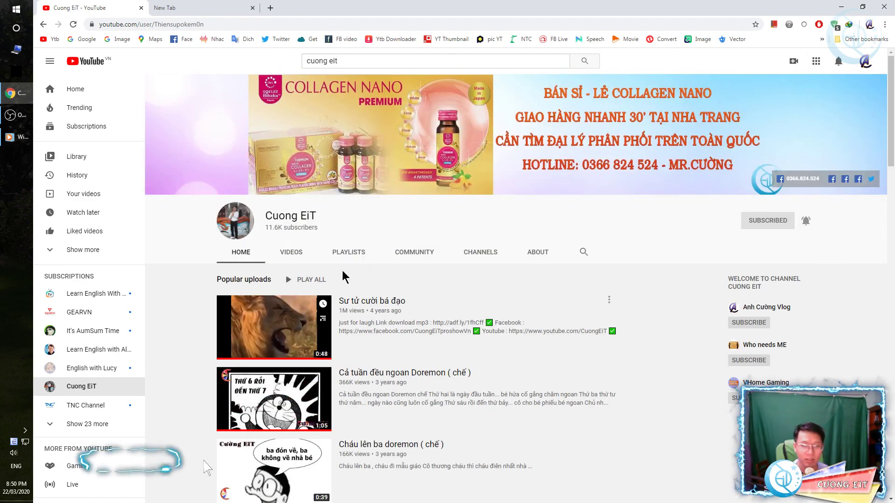
pyautogui.click(216, 9)
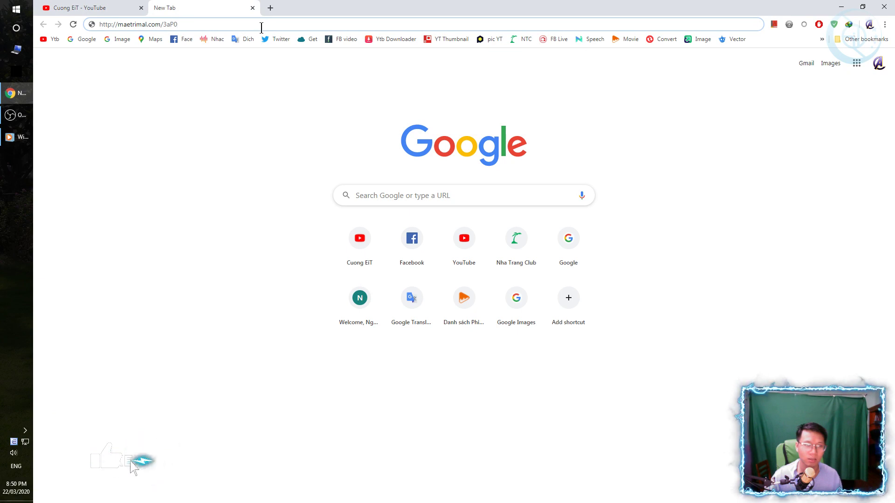
pyautogui.press('Return')
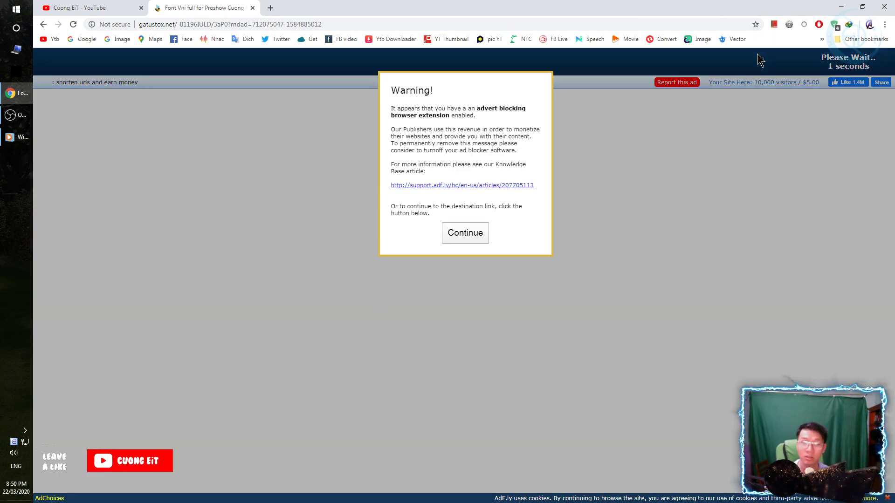
pyautogui.click(471, 232)
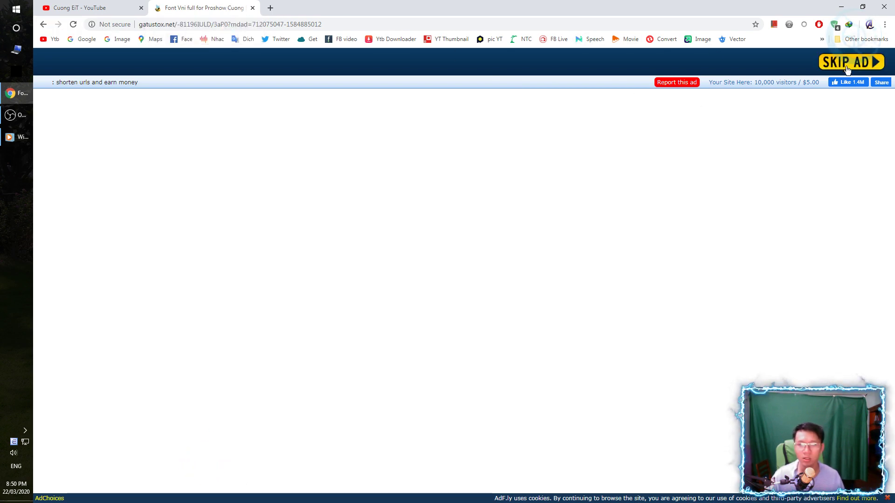
pyautogui.click(836, 61)
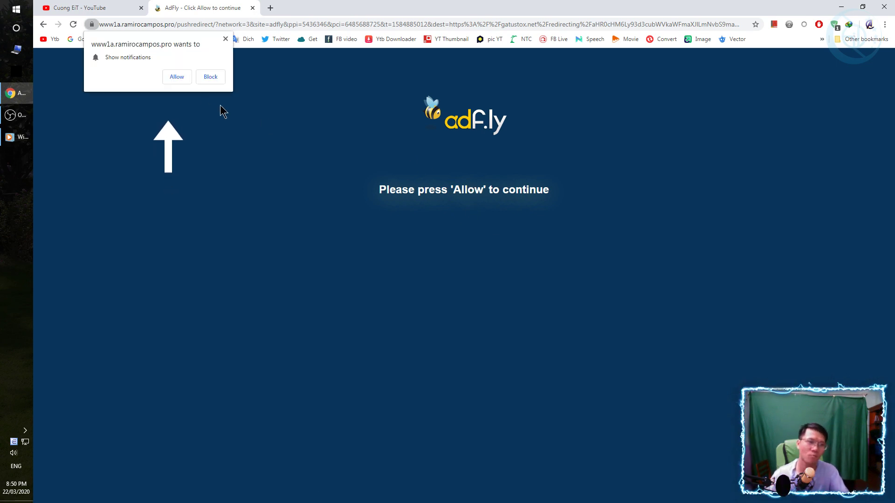
# Block the notification requests on the AdFly pages to reach the redirect page, closing any extra tabs
pyautogui.click(211, 77)
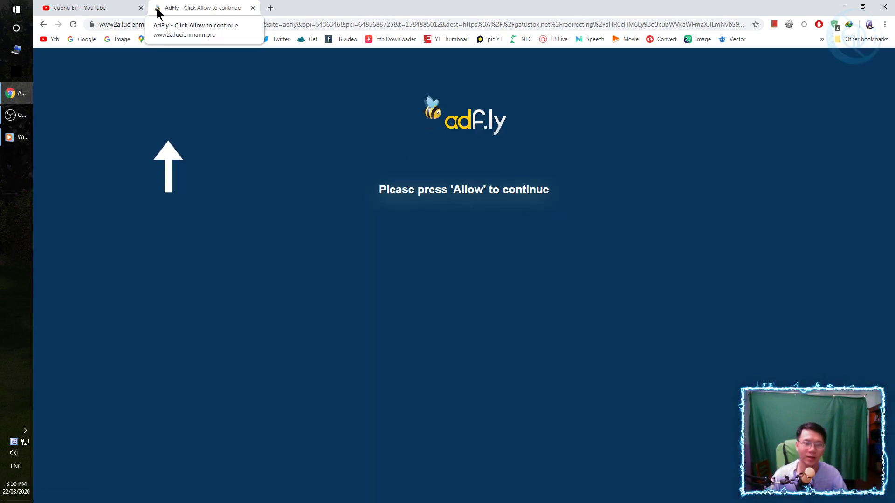
pyautogui.click(271, 11)
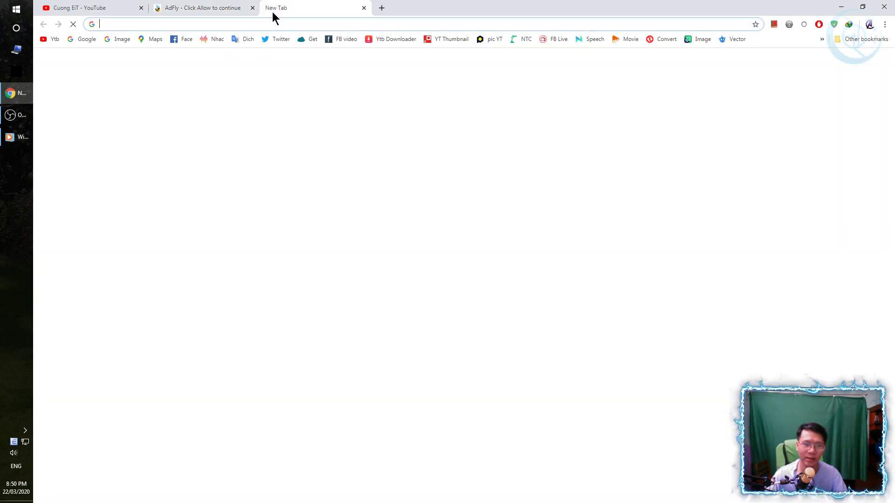
pyautogui.click(198, 8)
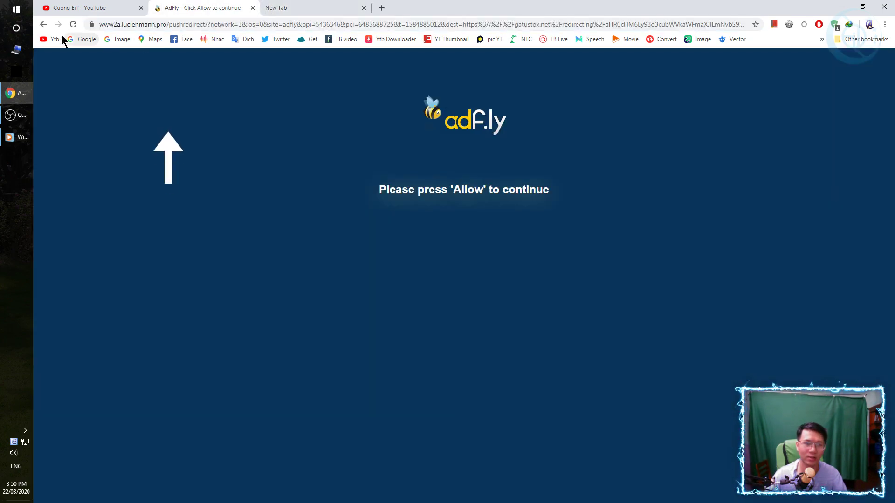
pyautogui.click(46, 24)
pyautogui.click(380, 7)
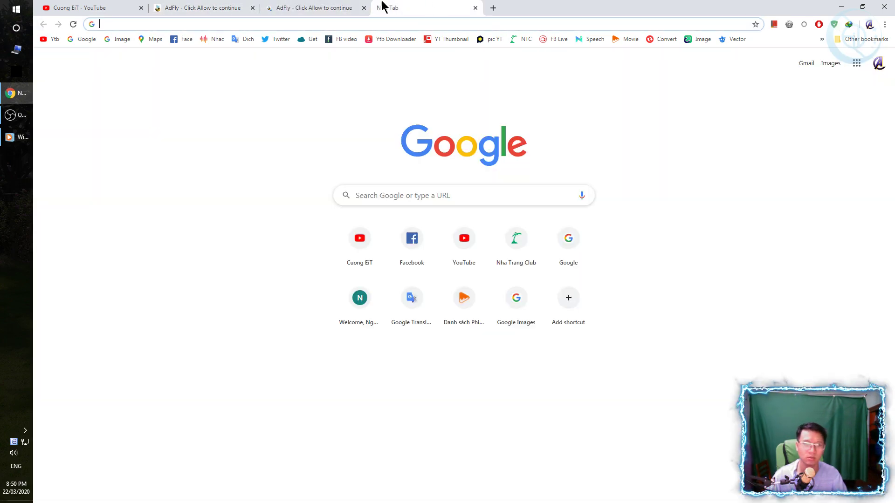
pyautogui.click(349, 10)
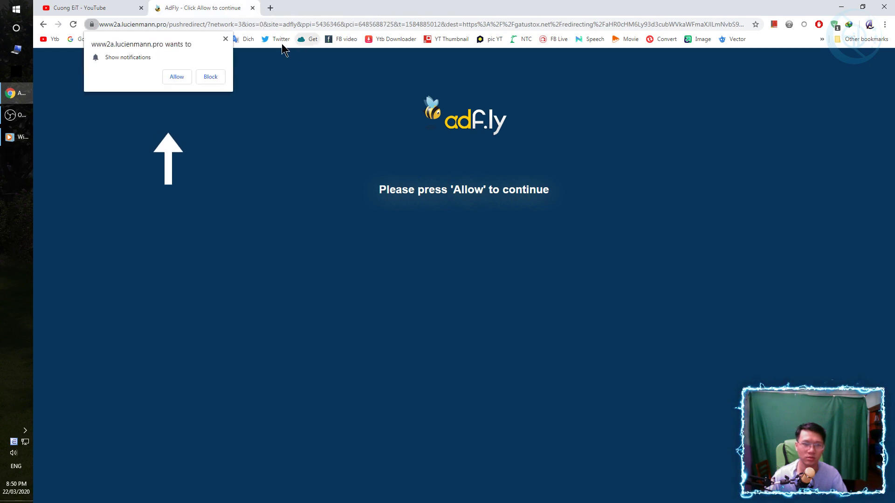
pyautogui.click(211, 77)
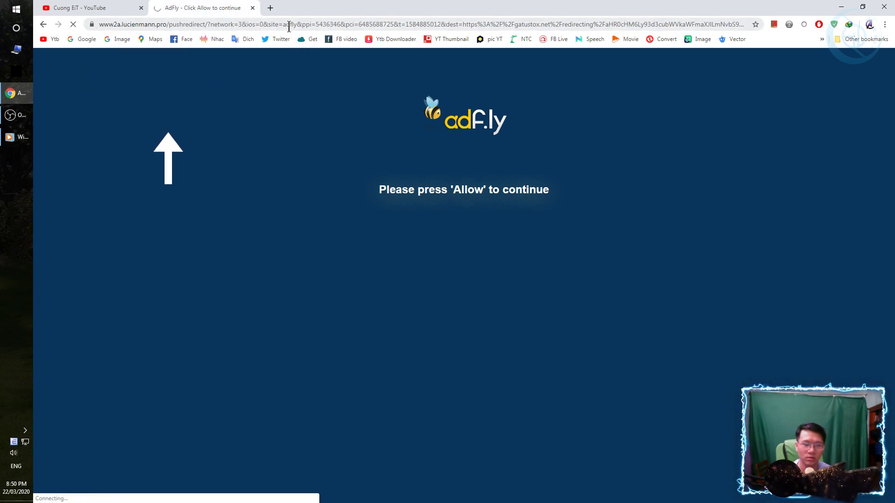
pyautogui.click(270, 7)
pyautogui.click(205, 3)
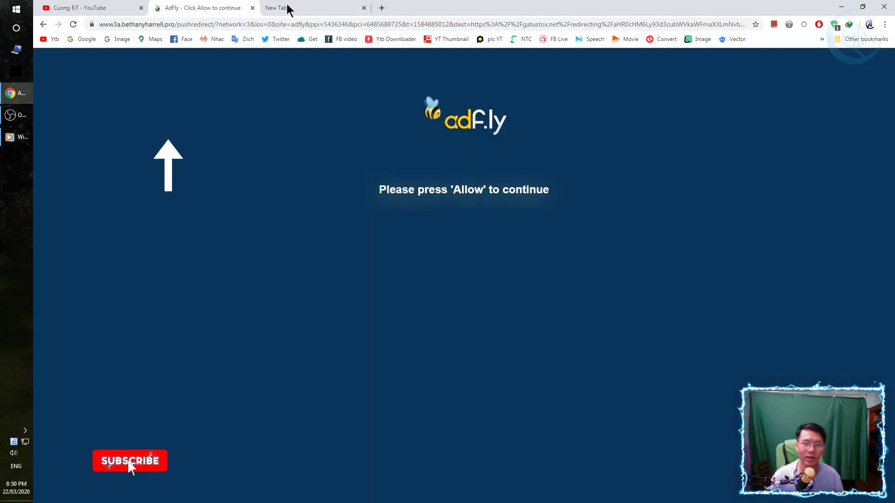
pyautogui.middleClick(339, 6)
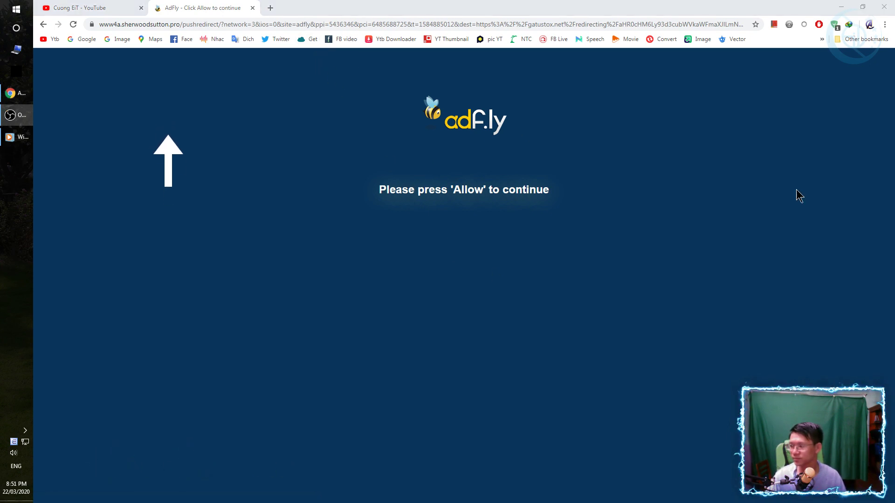
pyautogui.click(528, 5)
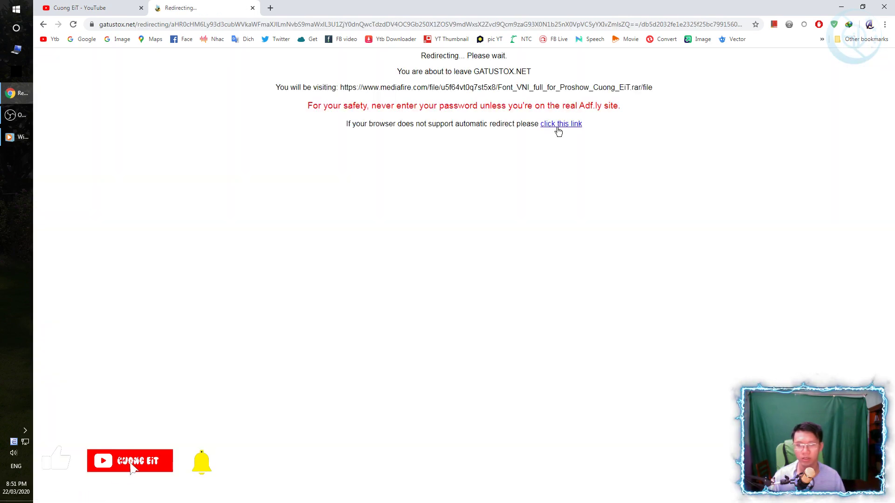
# Try the VNI font archive download on the linked MediaFire page, dismissing the download dialog and closing the browser
pyautogui.click(559, 125)
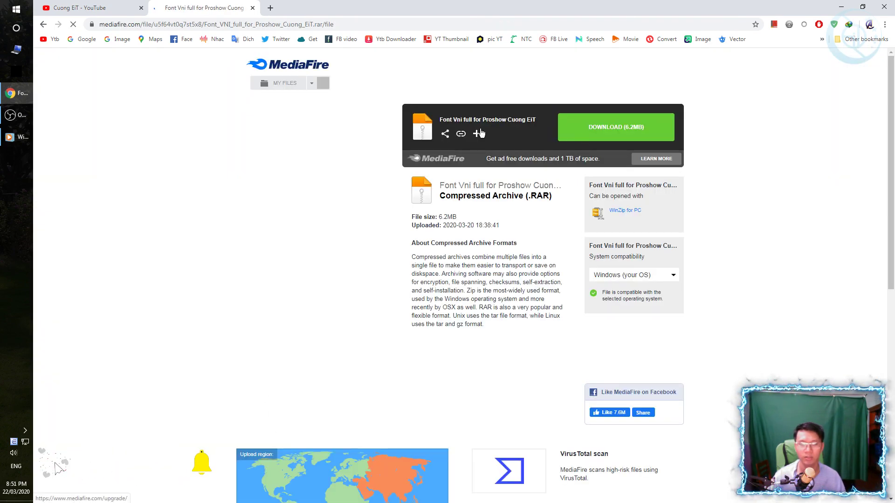
pyautogui.click(607, 134)
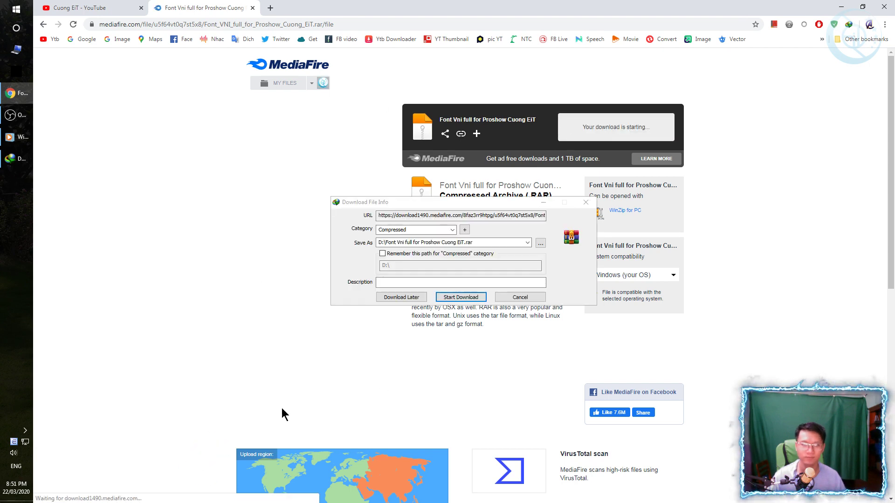
pyautogui.click(590, 200)
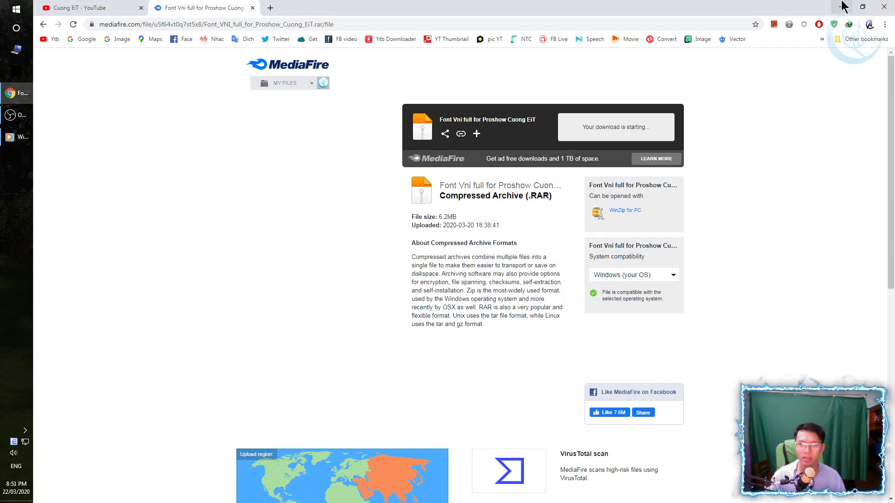
pyautogui.click(885, 5)
# Extract the VNI font archive on the desktop and arrange the extracted font folders beside it
pyautogui.moveTo(159, 316)
pyautogui.mouseDown()
pyautogui.moveTo(145, 291)
pyautogui.moveTo(151, 312)
pyautogui.mouseUp()
pyautogui.rightClick(142, 314)
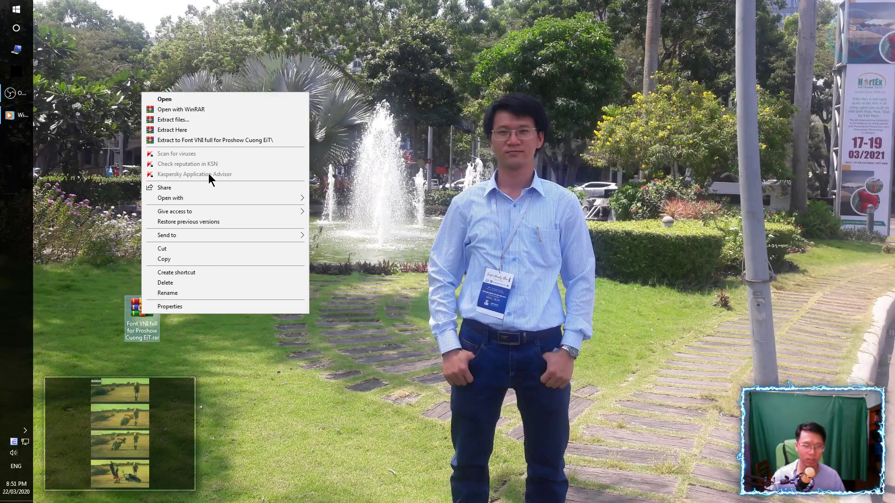
pyautogui.click(205, 141)
pyautogui.moveTo(114, 10); pyautogui.dragTo(100, 298)
pyautogui.moveTo(86, 245); pyautogui.dragTo(216, 324)
# Install all fonts from the desktop folder 60 Font VNI Thu Phap Tuyet Dep
pyautogui.doubleClick(214, 324)
pyautogui.scroll(-6, 289, 261)
pyautogui.scroll(-2, 281, 264)
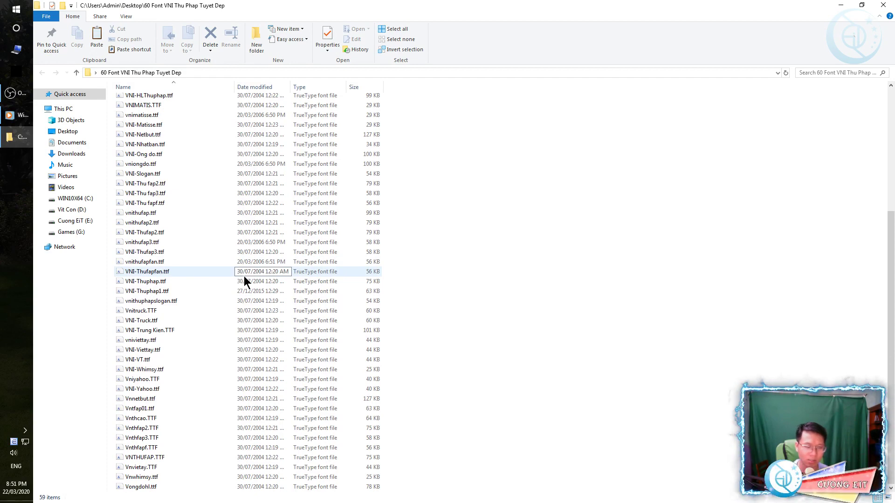
pyautogui.hotkey('ctrl', 'a')
pyautogui.rightClick(156, 260)
pyautogui.moveTo(231, 329)
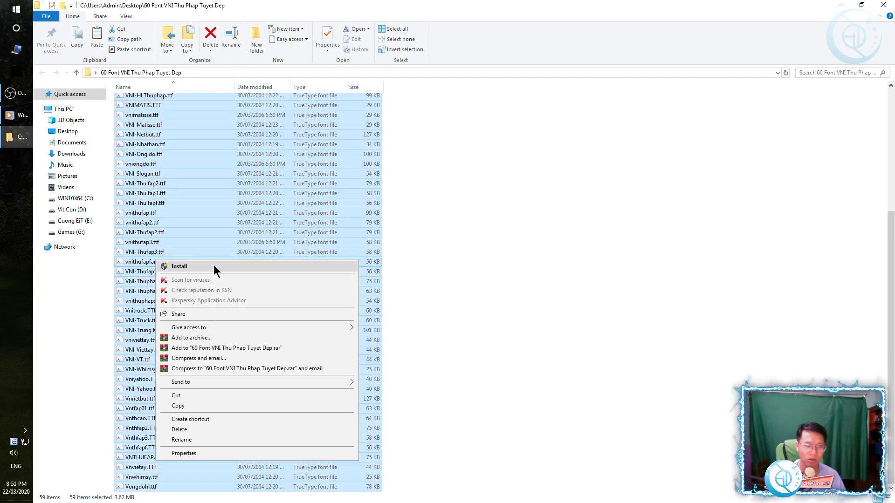
pyautogui.click(213, 266)
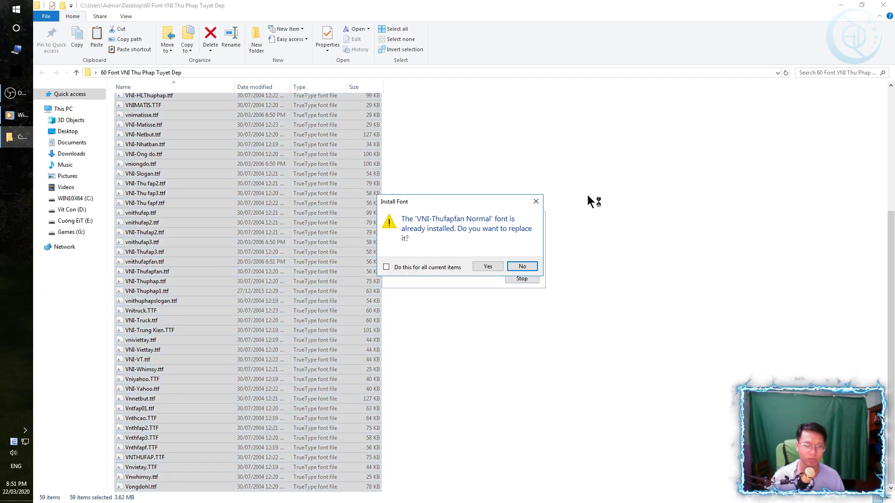
# Answer the prompts about already installed fonts for all current items and close the font folder
pyautogui.click(494, 267)
pyautogui.click(462, 267)
pyautogui.click(522, 265)
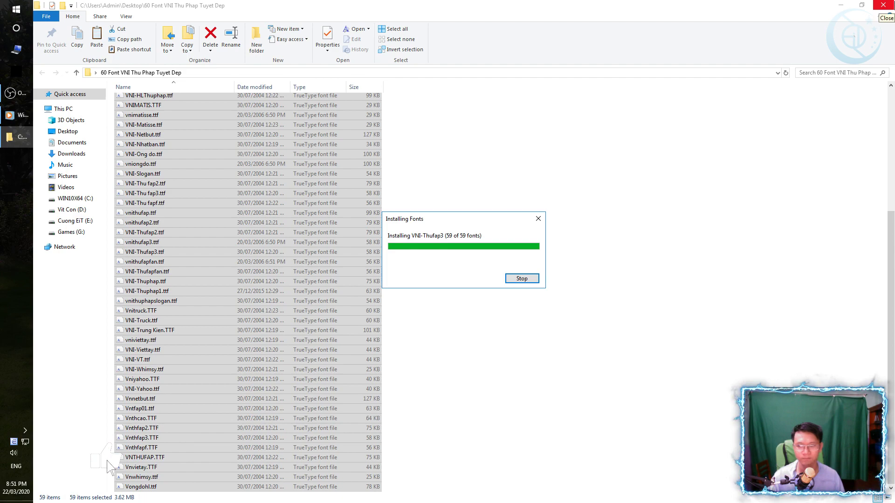
pyautogui.hotkey('alt', 'F4')
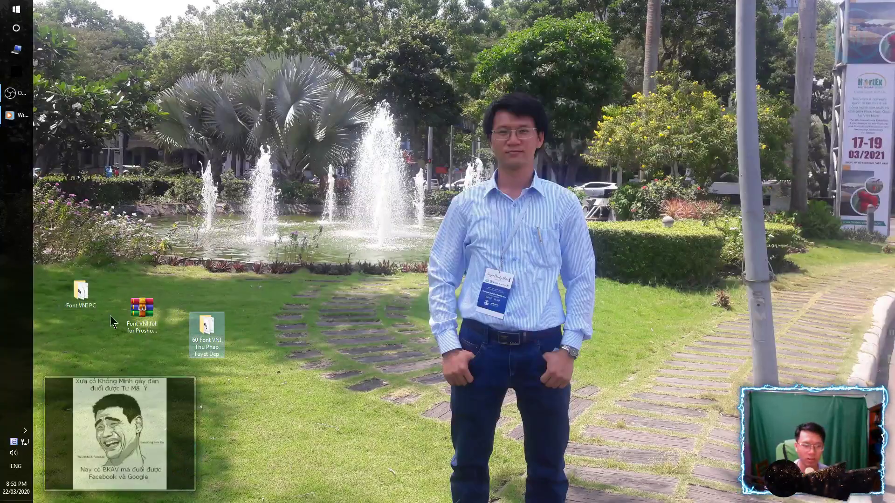
# Install all fonts from the Font VNI PC folder, replacing already installed ones, and close the folder
pyautogui.doubleClick(81, 293)
pyautogui.scroll(-3, 379, 230)
pyautogui.scroll(-18, 382, 245)
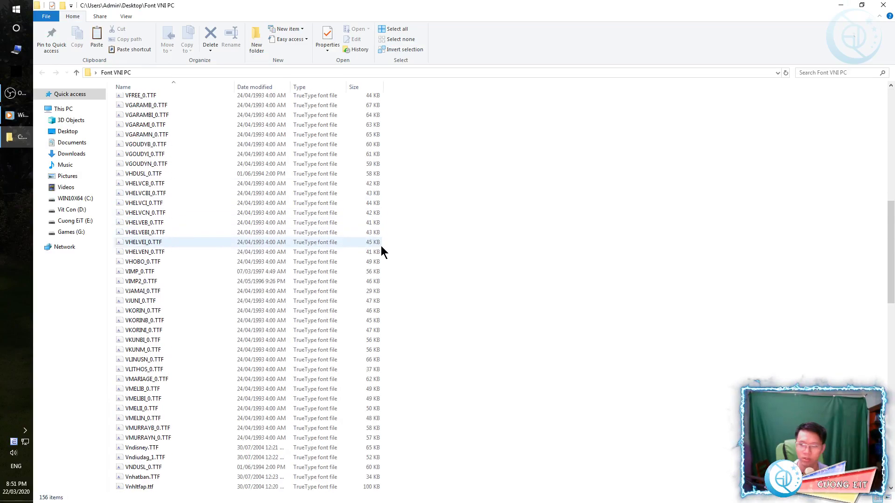
pyautogui.hotkey('ctrl', 'a')
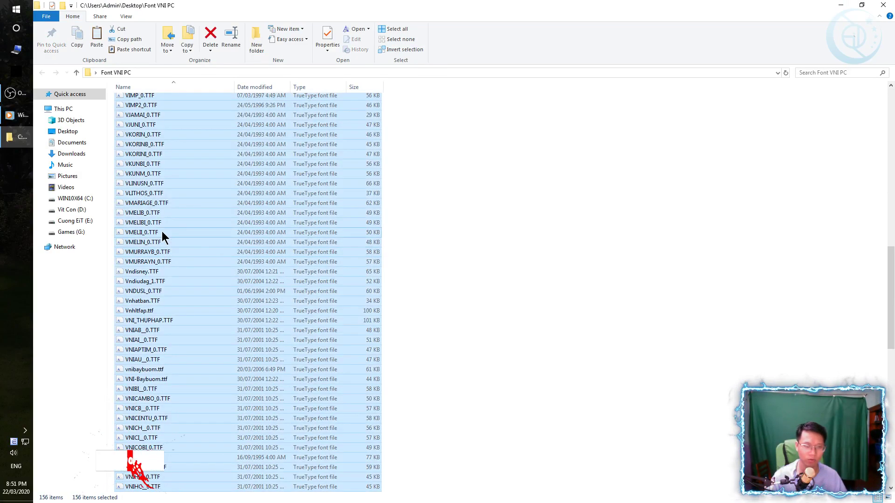
pyautogui.rightClick(161, 232)
pyautogui.click(233, 242)
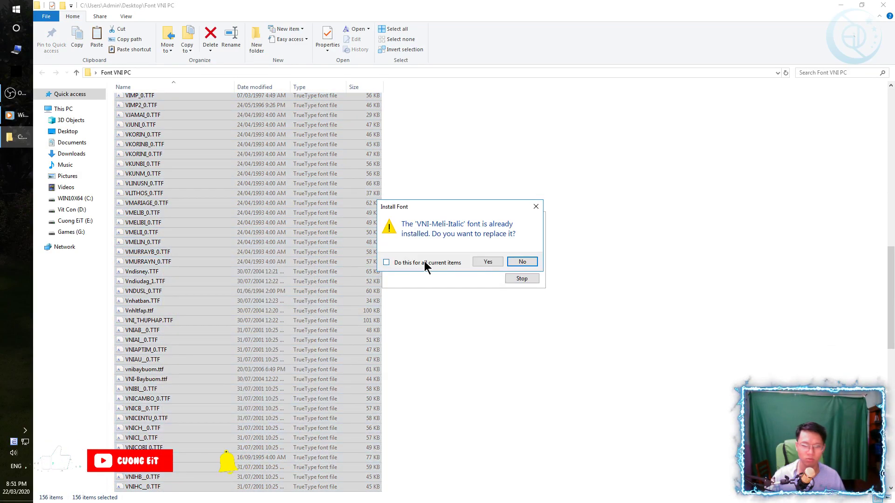
pyautogui.click(498, 260)
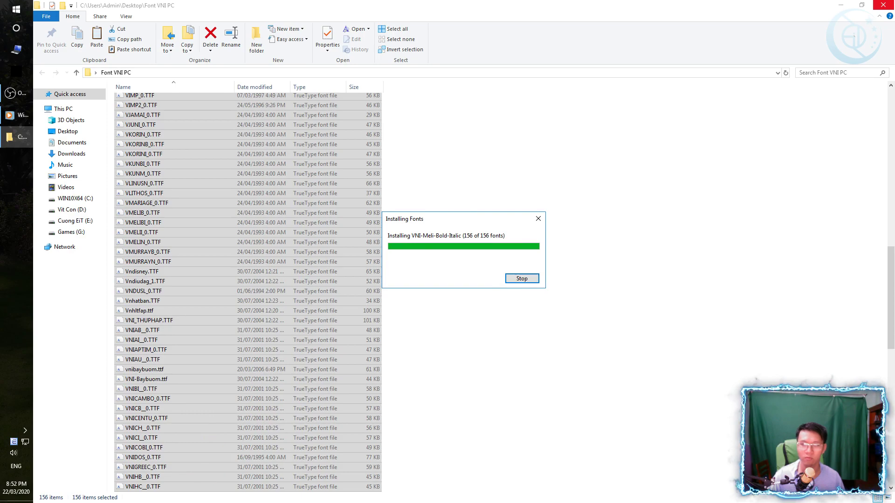
pyautogui.click(883, 5)
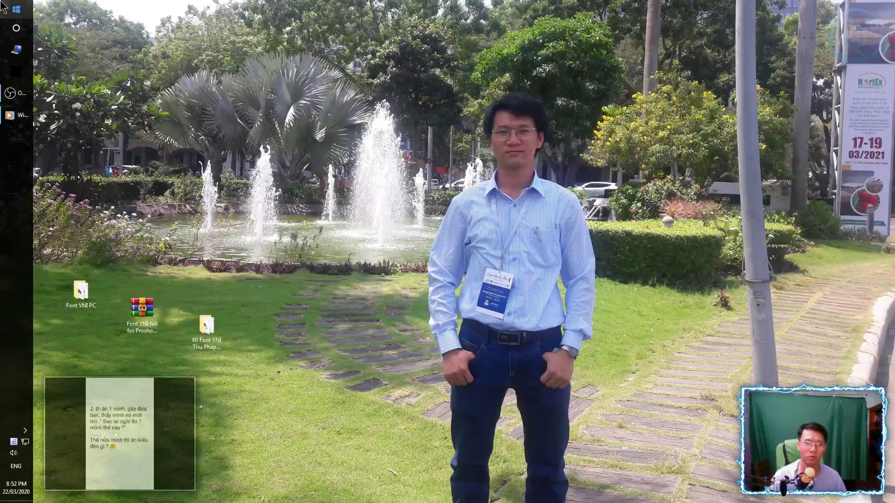
# Switch to ProShow Producer and create a blank slide in the first slot of the slide list
pyautogui.click(16, 9)
pyautogui.click(135, 95)
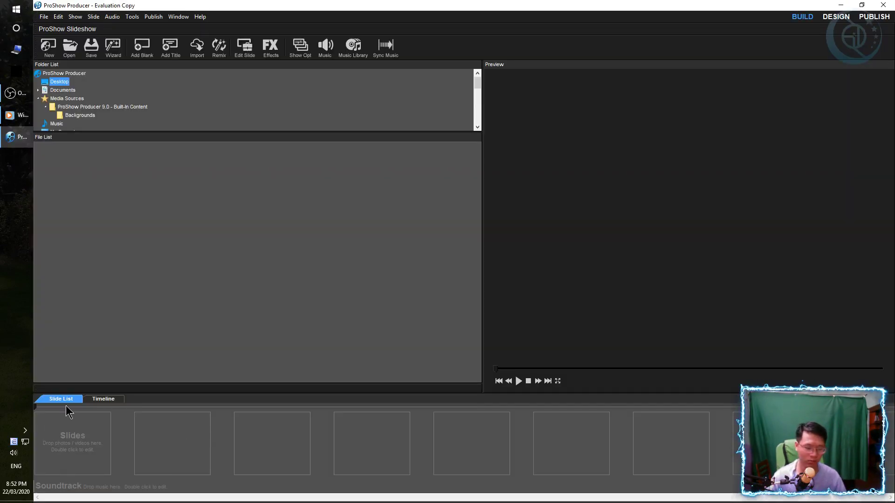
pyautogui.doubleClick(75, 414)
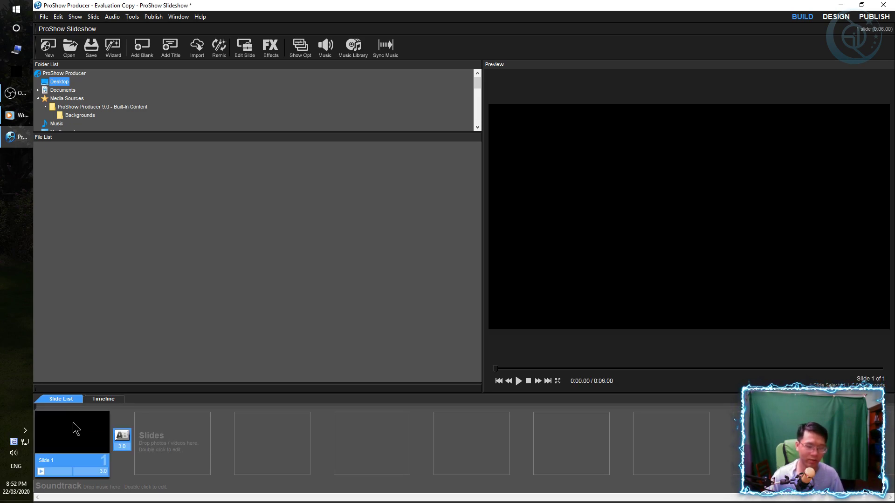
# Add a blank caption to Slide 1 and set UniKey's character set to VNI Windows
pyautogui.doubleClick(72, 422)
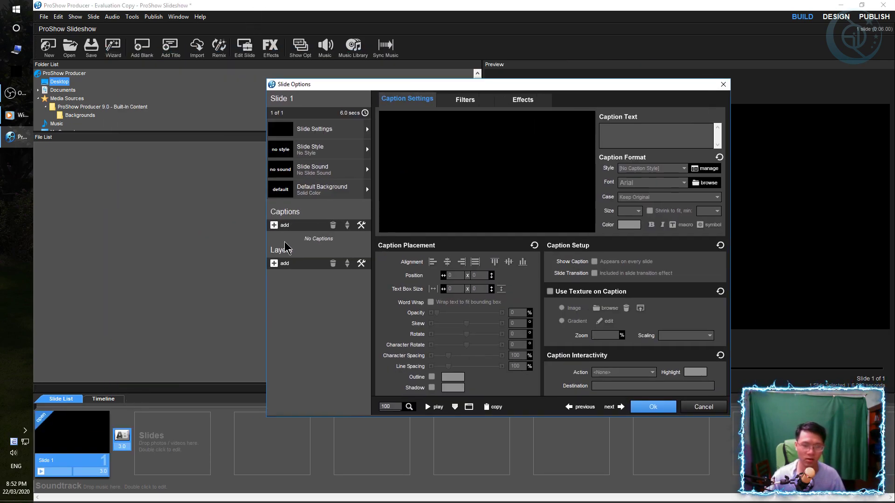
pyautogui.click(274, 225)
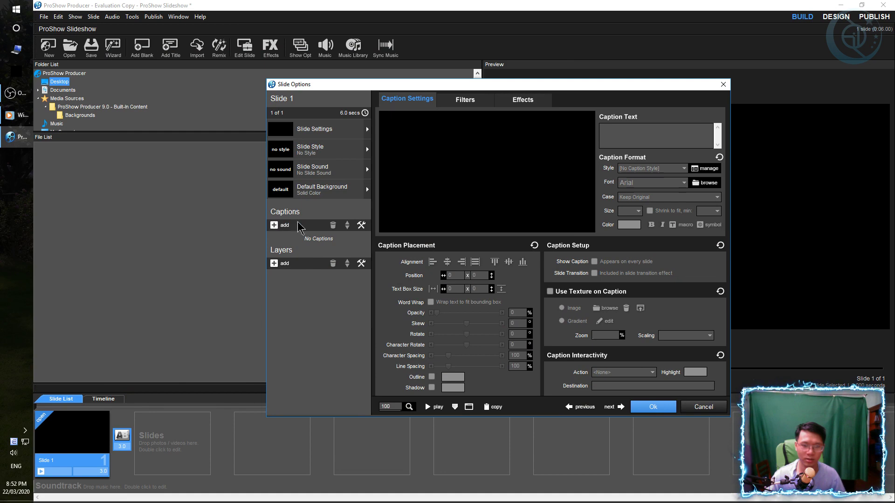
pyautogui.doubleClick(26, 440)
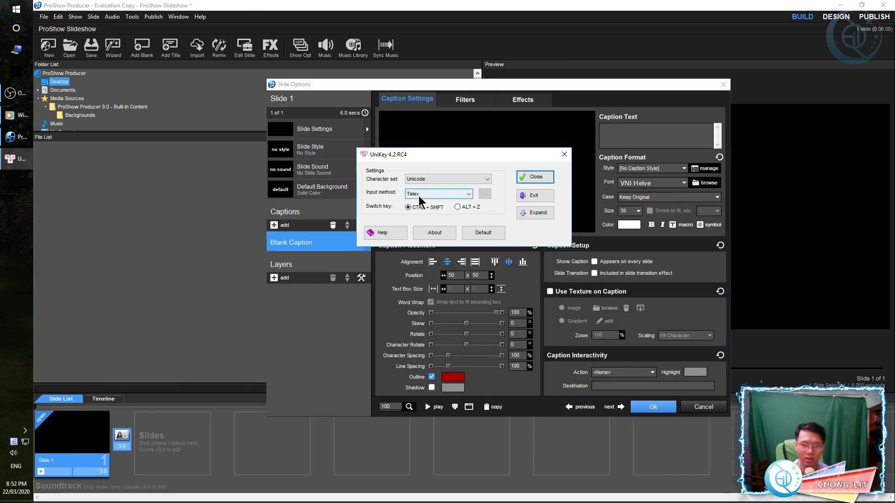
pyautogui.click(441, 179)
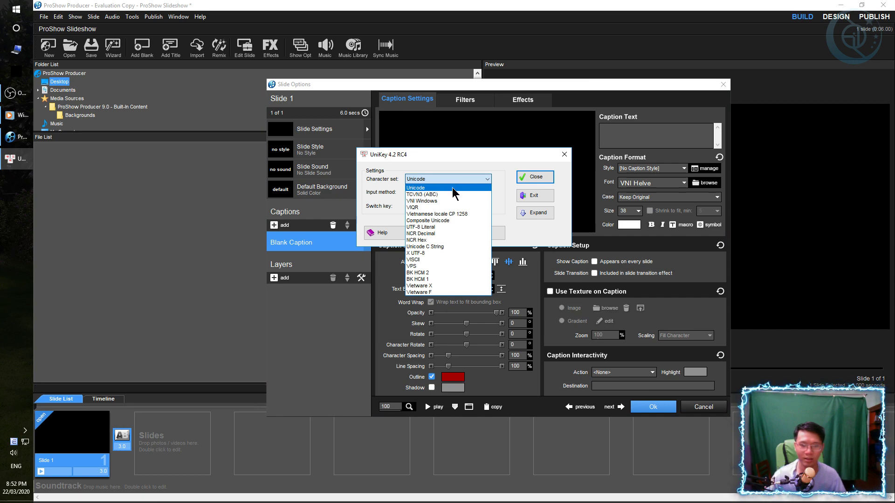
pyautogui.click(447, 201)
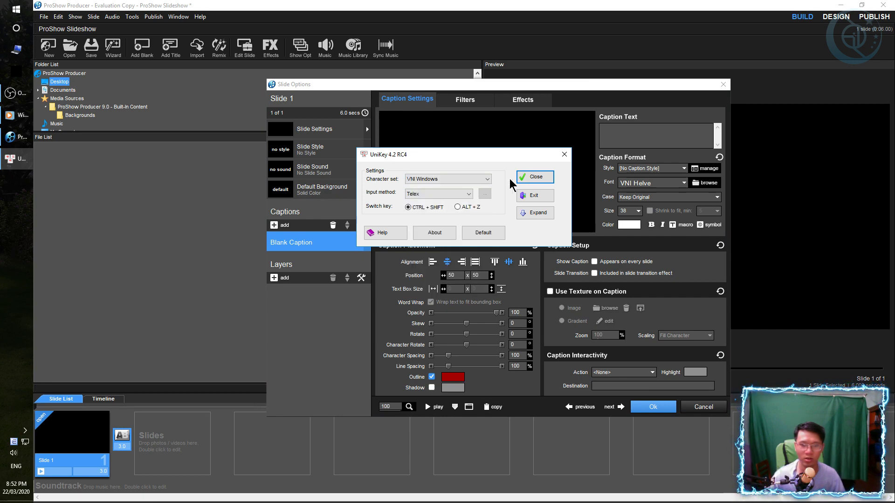
pyautogui.click(537, 178)
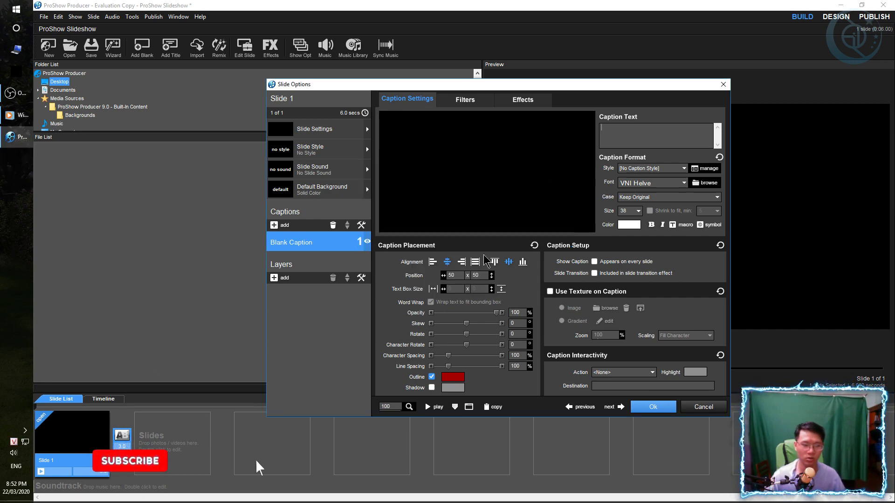
pyautogui.click(661, 127)
pyautogui.write('anh')
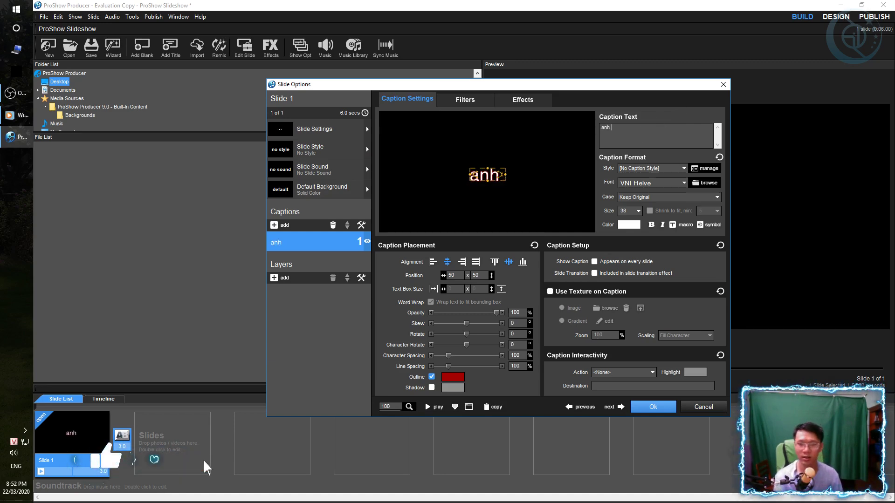
pyautogui.press('BackSpace')
pyautogui.press('BackSpace')
pyautogui.press('BackSpace')
pyautogui.press('BackSpace')
# Enter the channel owner's first name as the caption text and turn off the layer/caption controls in the slide preview
pyautogui.write('Cu')
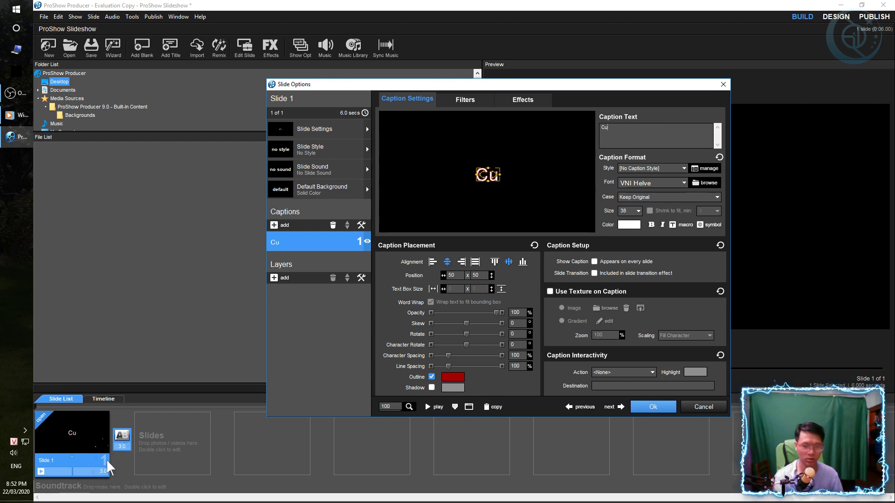
pyautogui.write('ongwf')
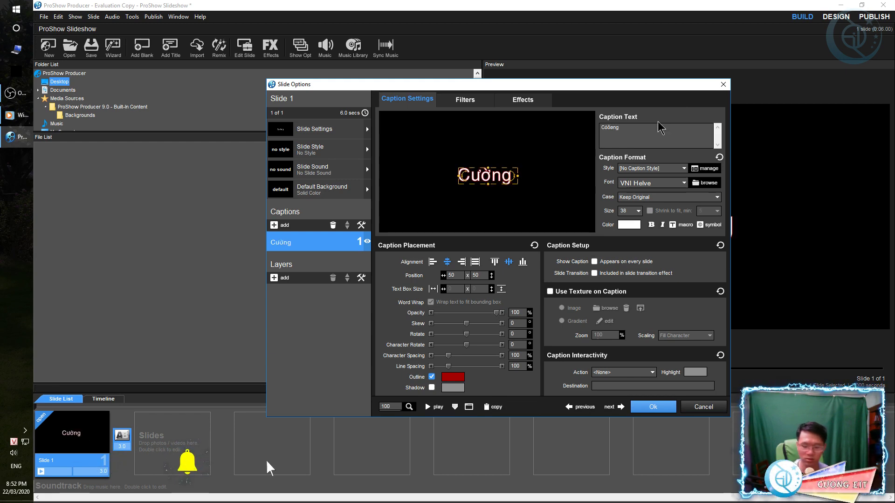
pyautogui.rightClick(498, 173)
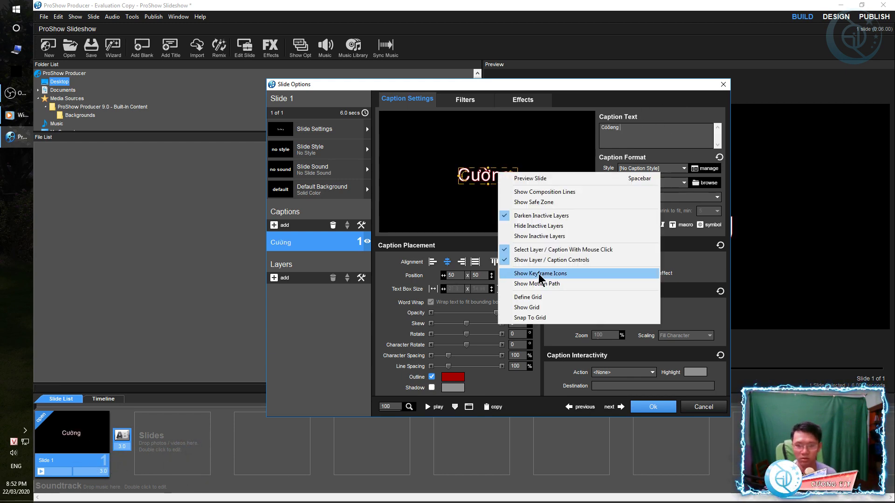
pyautogui.click(536, 260)
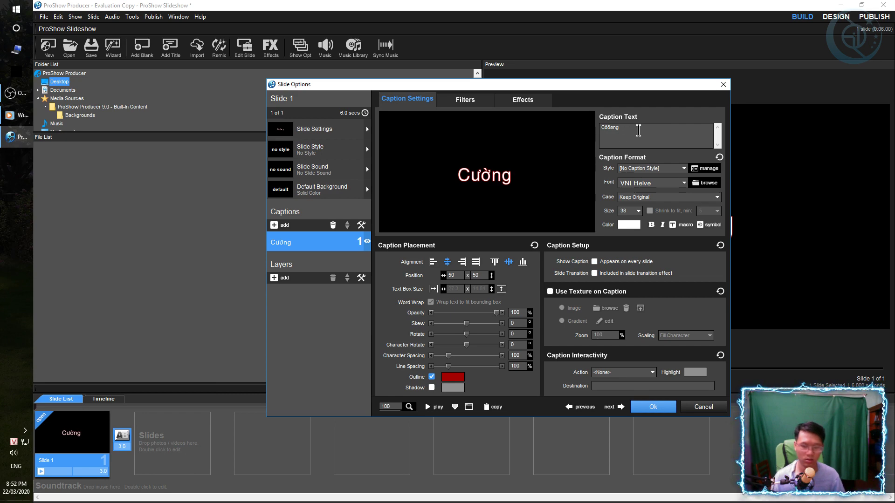
# Extend the caption with "EiT - Hướng dẫn" and put "Proshow Producer" on a second line
pyautogui.write('EiT - ')
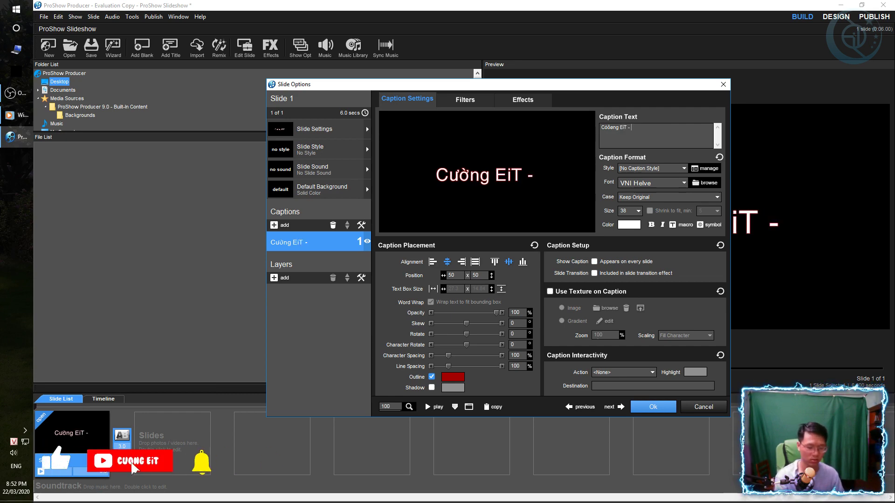
pyautogui.write('Hướng dẫn Pr')
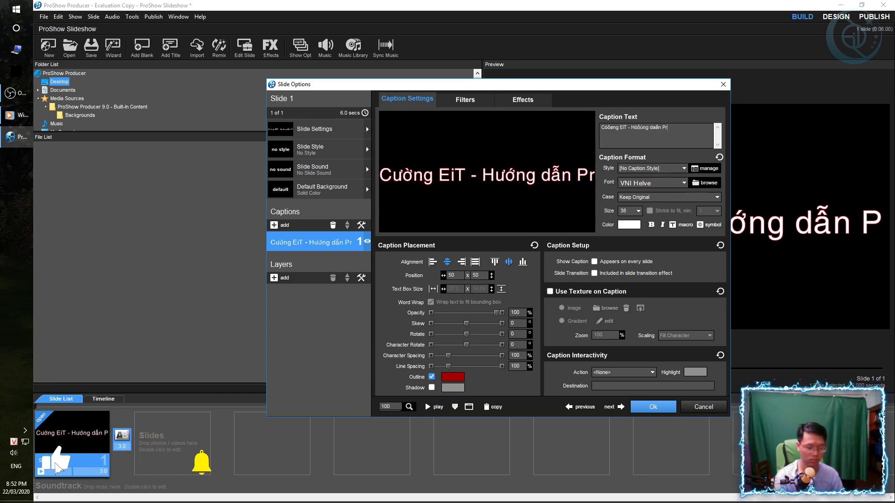
pyautogui.write('oshow Producer')
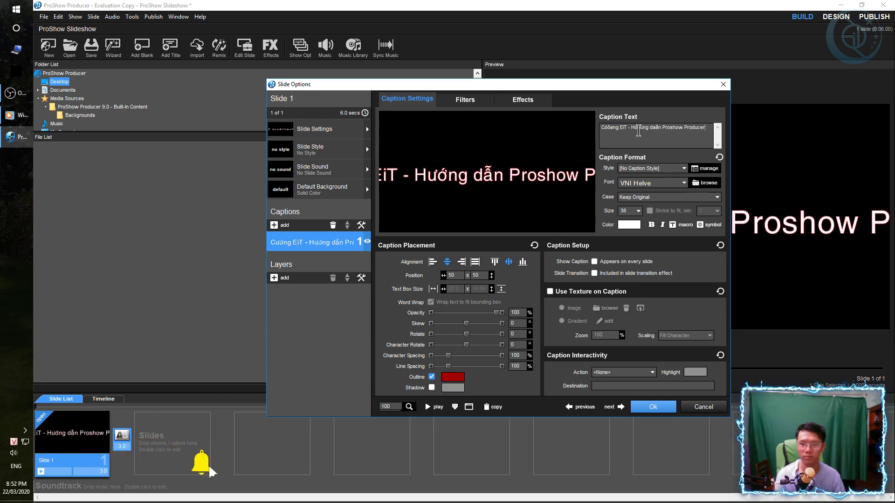
pyautogui.press('BackSpace')
pyautogui.press('Return')
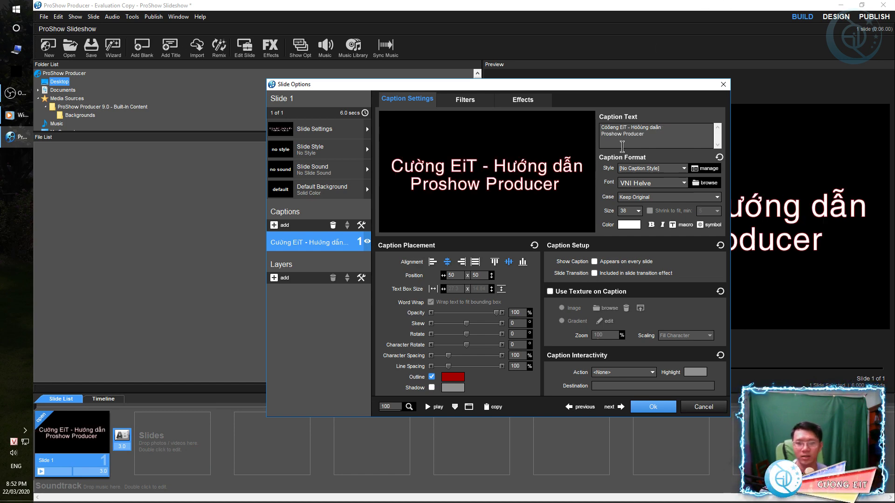
# Look through the installed VNI fonts and set the caption font to VNI-Goudy
pyautogui.click(667, 182)
pyautogui.scroll(2, 650, 214)
pyautogui.scroll(4, 650, 215)
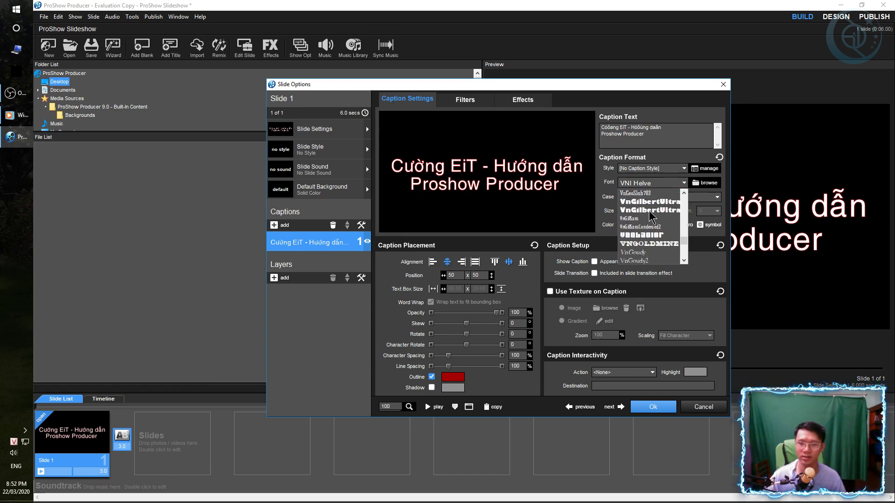
pyautogui.scroll(-5, 635, 207)
pyautogui.scroll(-5, 635, 219)
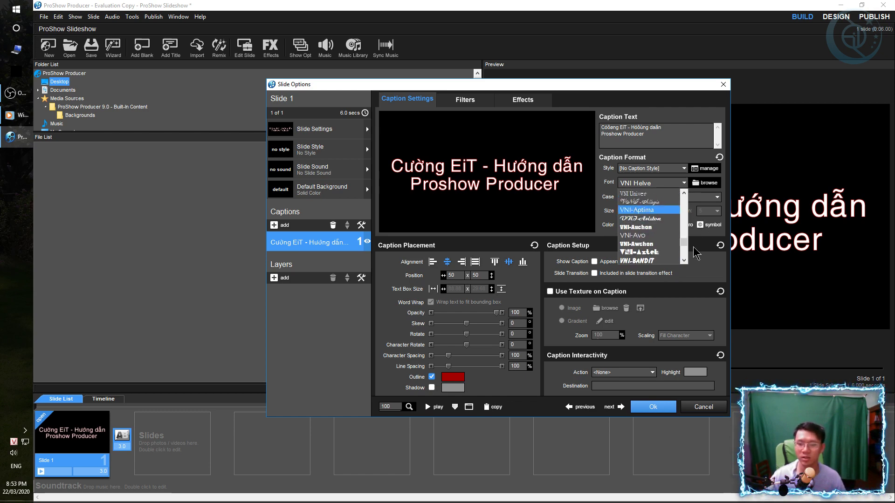
pyautogui.moveTo(686, 244); pyautogui.dragTo(686, 249)
pyautogui.scroll(-5, 651, 238)
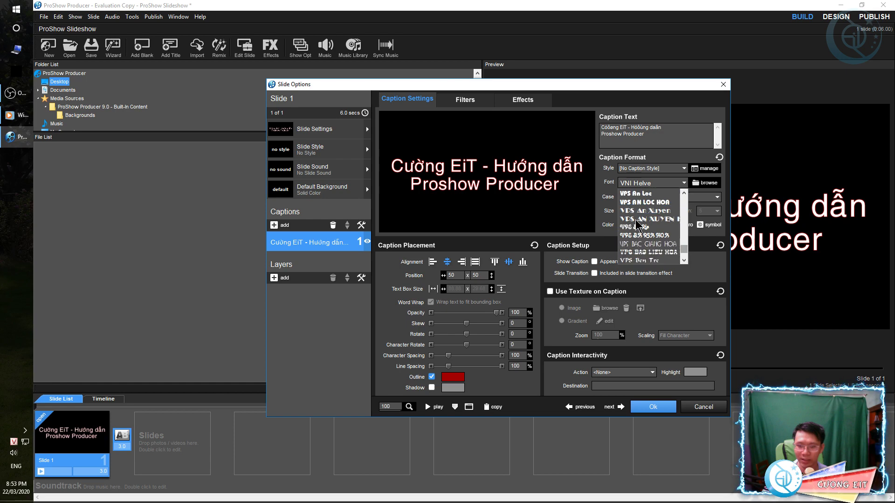
pyautogui.scroll(5, 648, 237)
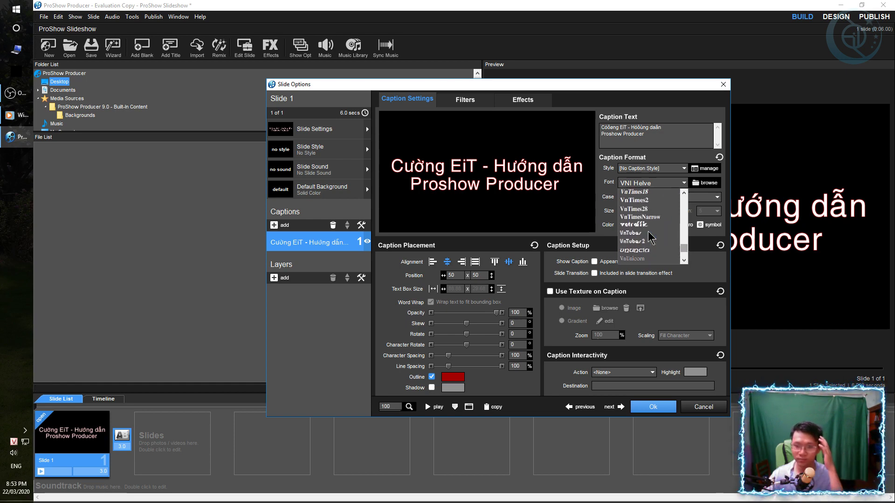
pyautogui.scroll(4, 650, 238)
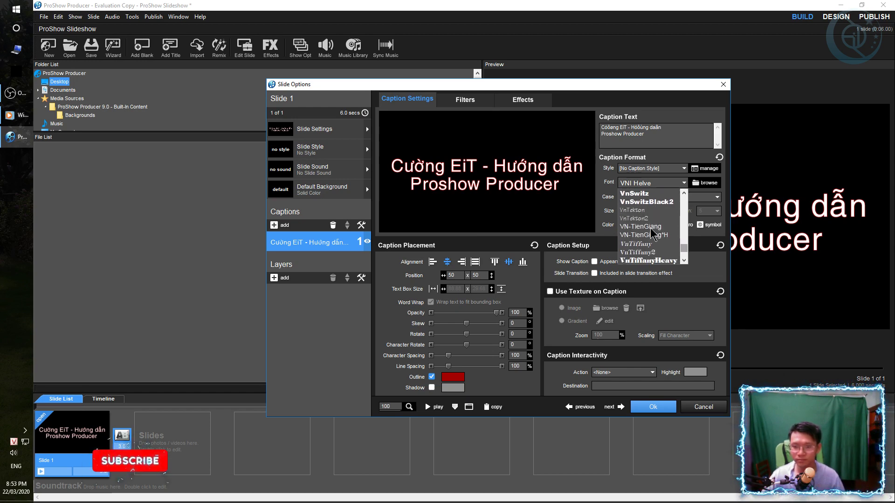
pyautogui.scroll(-3, 652, 235)
pyautogui.scroll(8, 654, 240)
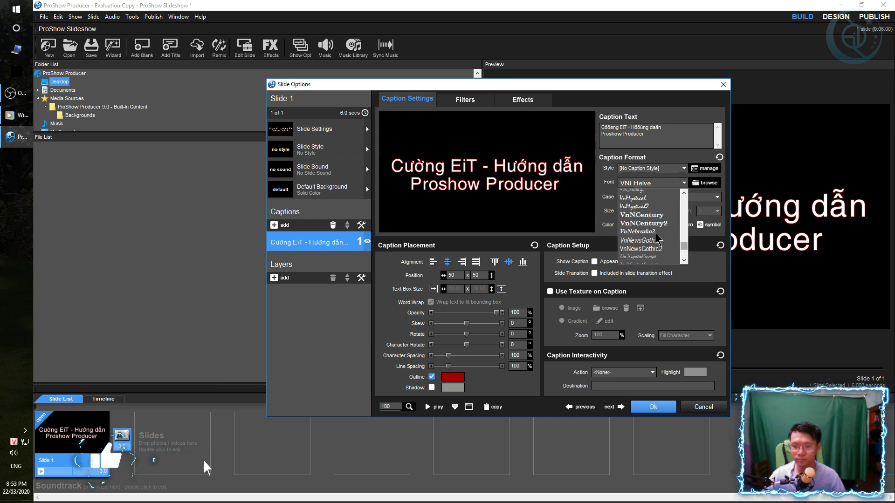
pyautogui.scroll(5, 656, 240)
pyautogui.scroll(4, 654, 238)
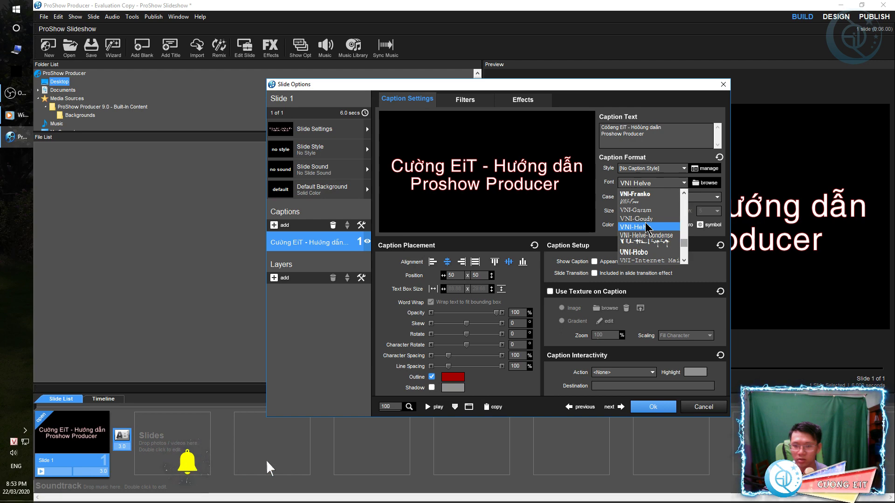
pyautogui.click(647, 219)
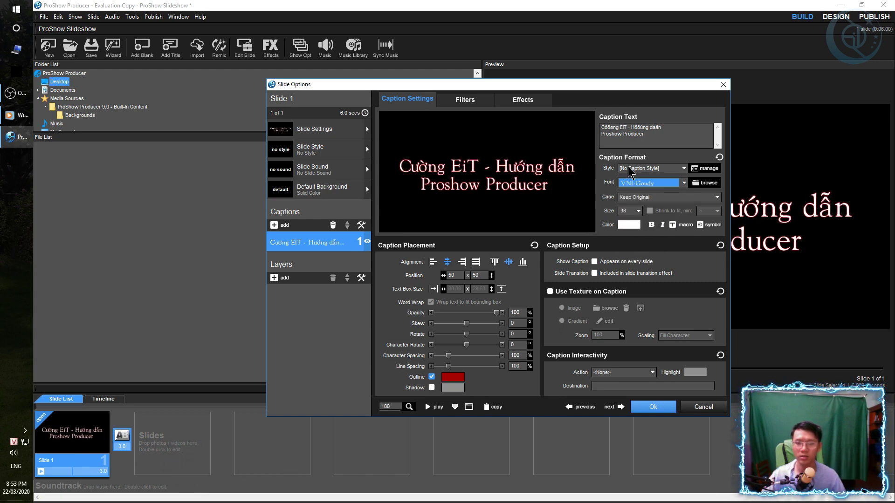
# Set the caption font to VNI-Centur
pyautogui.click(656, 181)
pyautogui.scroll(4, 648, 219)
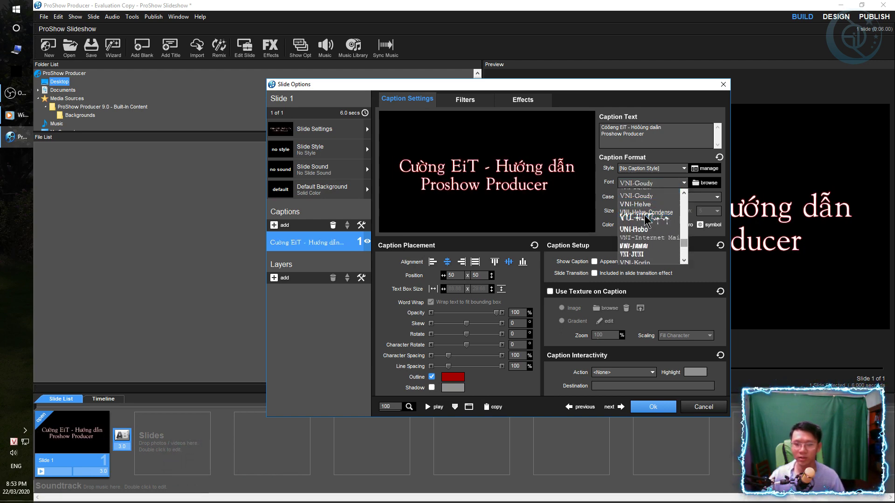
pyautogui.click(641, 210)
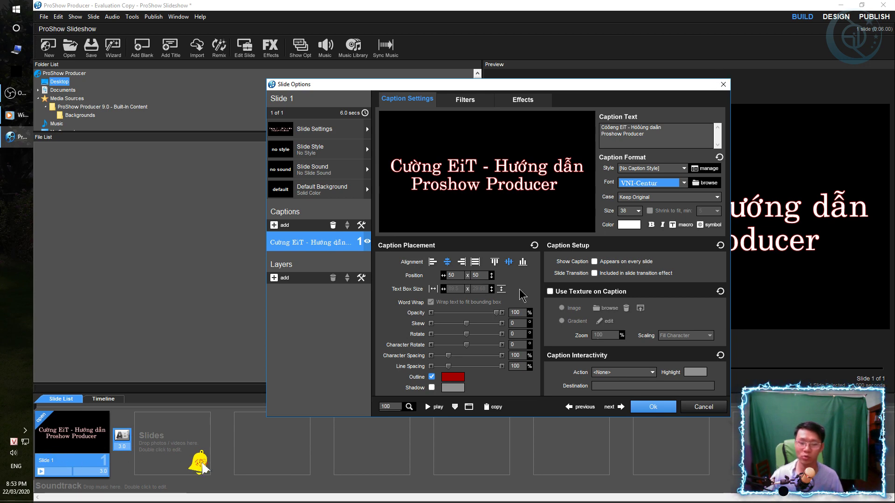
# Switch to Chrome and open the bookmarked music site chiasenhac.vn
pyautogui.click(287, 225)
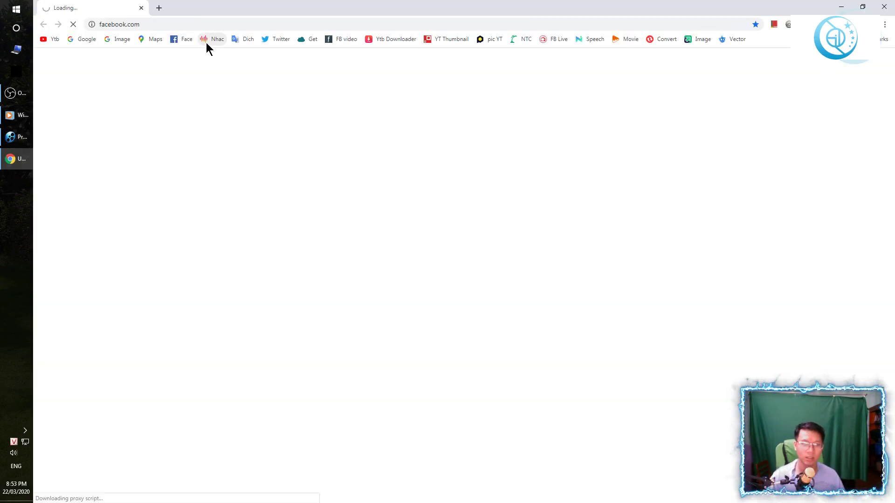
pyautogui.click(208, 41)
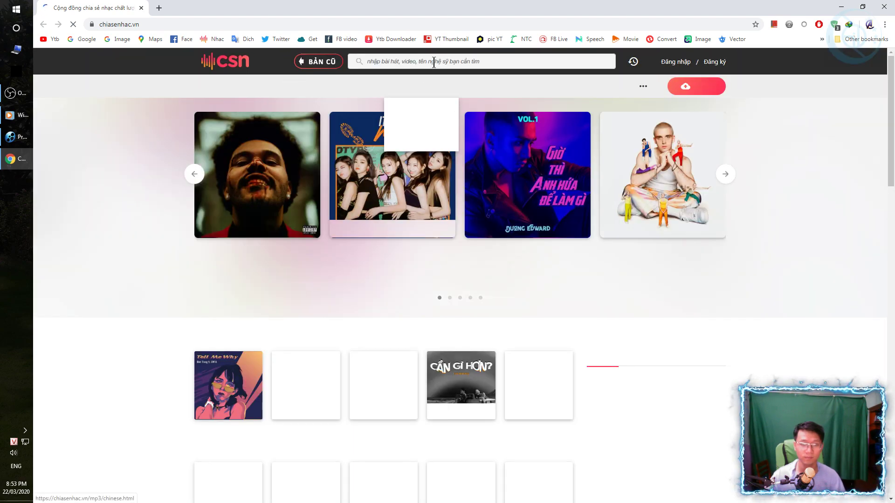
pyautogui.click(437, 61)
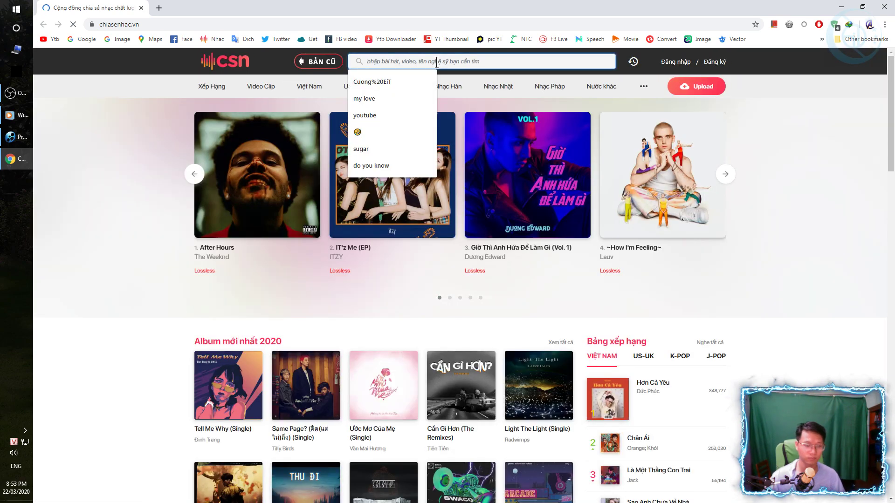
pyautogui.write('hôn c')
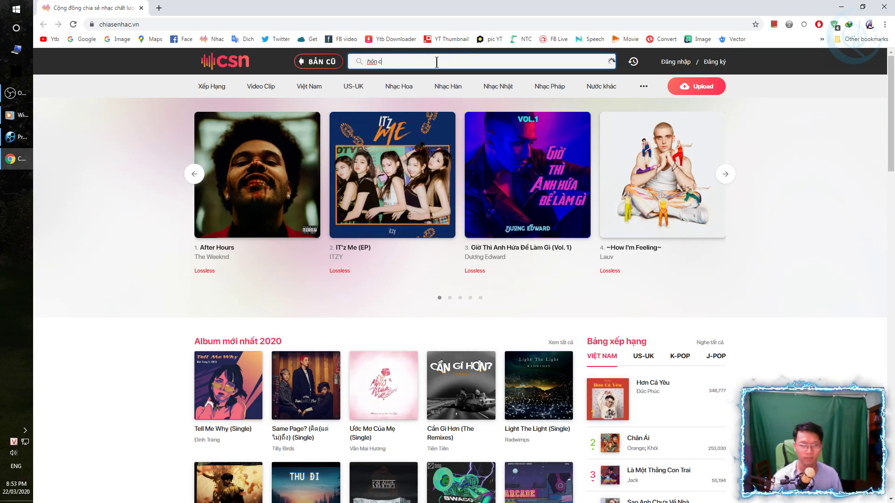
pyautogui.write('ầu')
pyautogui.press('BackSpace')
pyautogui.press('BackSpace')
pyautogui.press('BackSpace')
pyautogui.press('BackSpace')
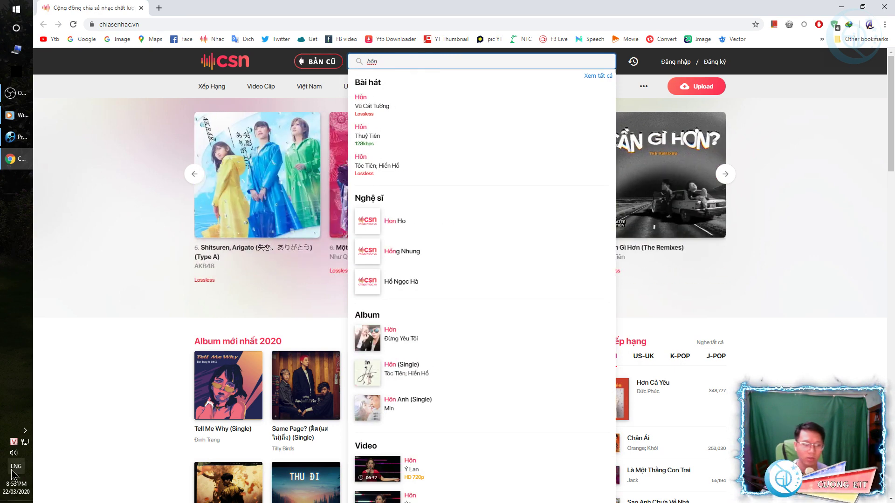
# Set UniKey's character set back to Unicode and close its settings
pyautogui.doubleClick(14, 441)
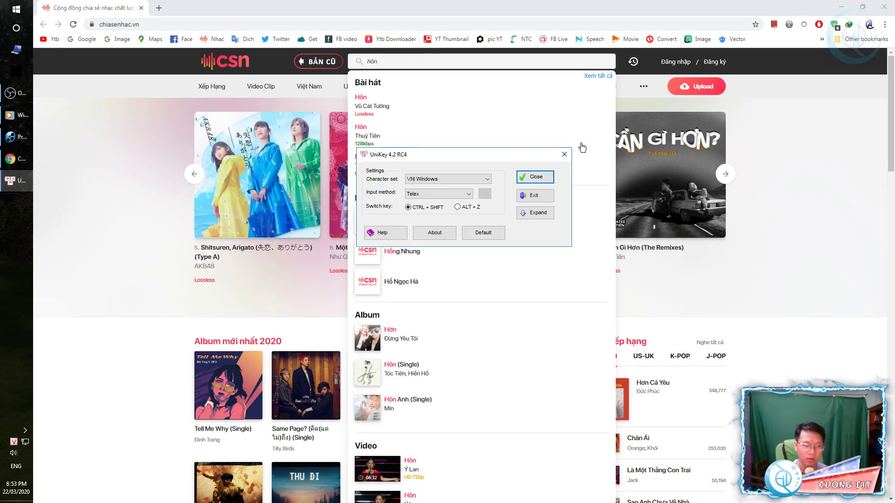
pyautogui.click(447, 179)
pyautogui.click(434, 187)
pyautogui.click(536, 177)
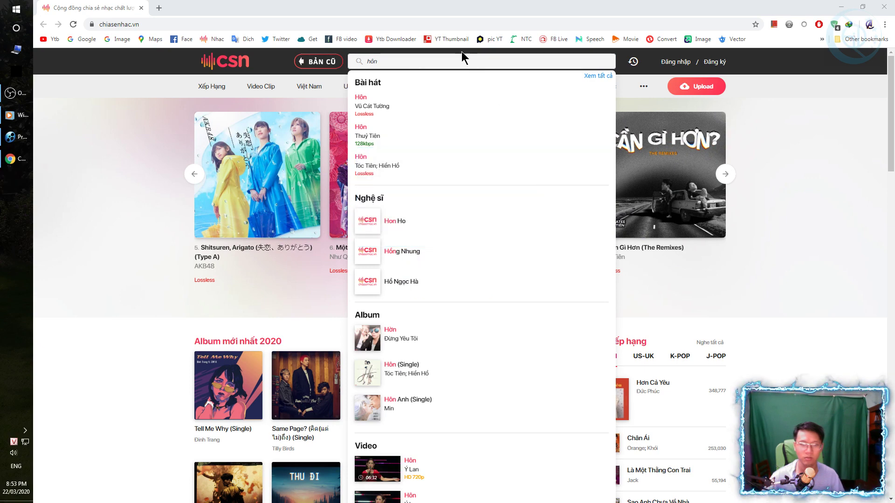
# Clear the search text and search chiasenhac.vn for "hơn cả yêu"
pyautogui.click(455, 61)
pyautogui.press('BackSpace')
pyautogui.press('BackSpace')
pyautogui.press('BackSpace')
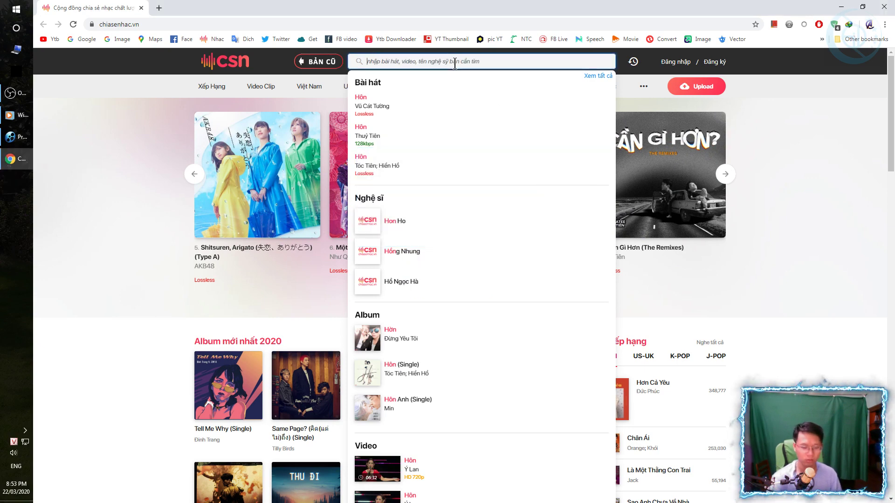
pyautogui.write('hơn cả')
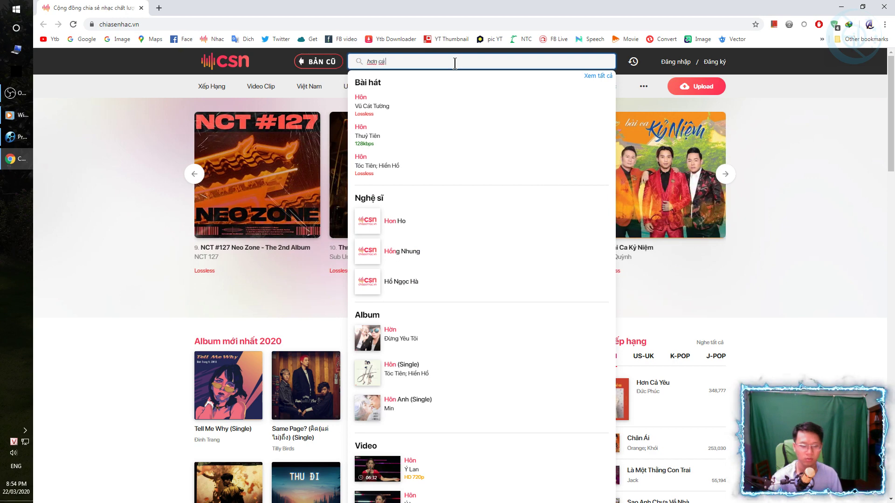
pyautogui.write(' yêu')
pyautogui.press('Return')
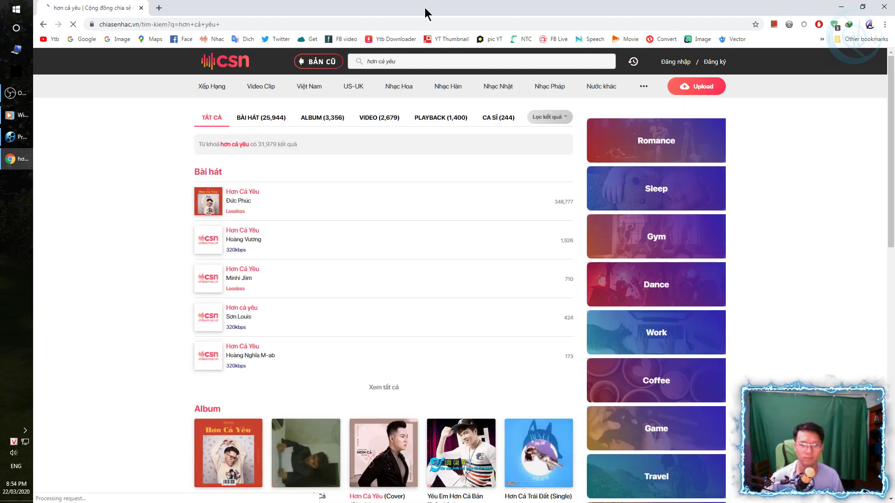
# Open the first "Hơn Cả Yêu" song result with its playback paused and copy the four Verse 1 lyric lines
pyautogui.click(251, 193)
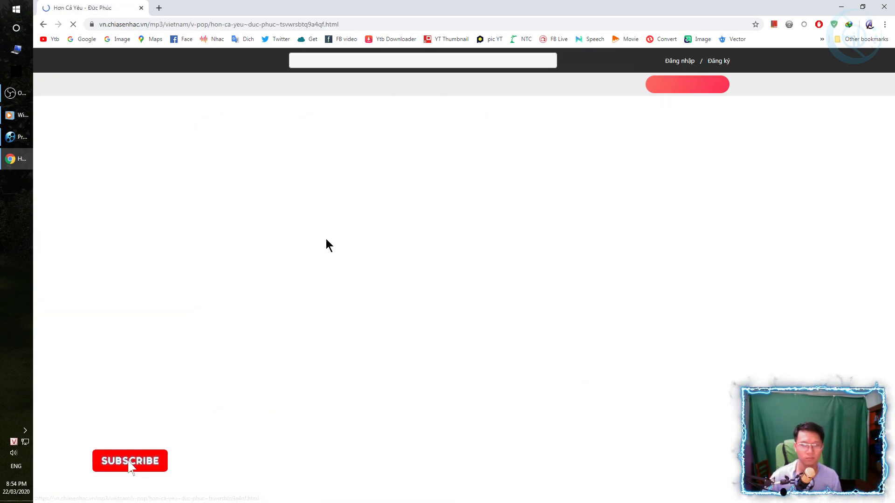
pyautogui.scroll(-4, 380, 391)
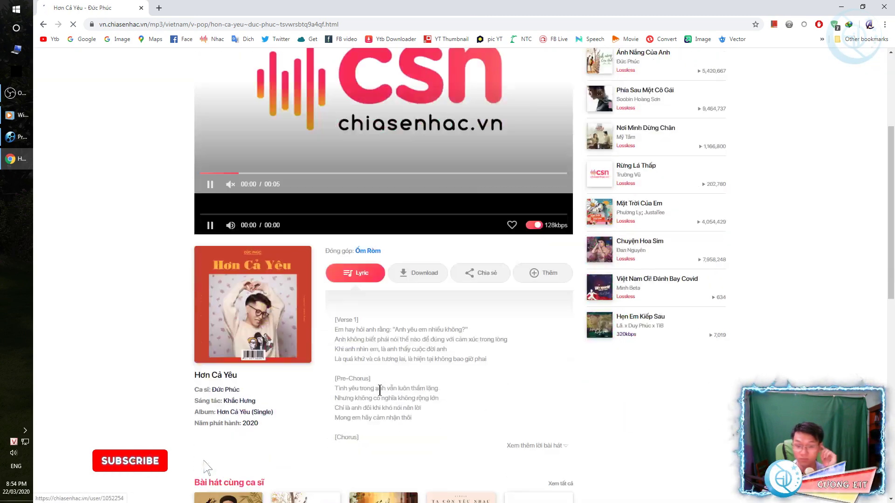
pyautogui.click(211, 226)
pyautogui.moveTo(334, 330); pyautogui.dragTo(335, 308)
pyautogui.click(496, 334)
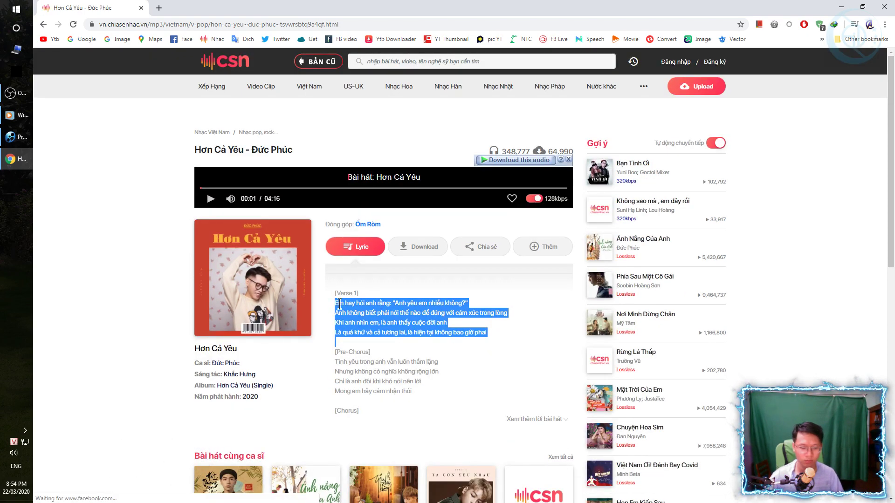
# Minimize the open windows, create a new text document on the desktop and open it in Notepad
pyautogui.click(841, 7)
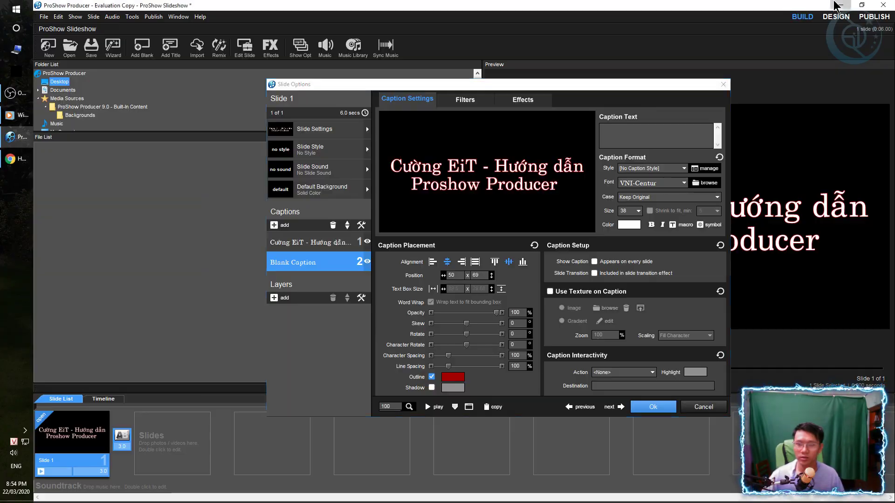
pyautogui.click(841, 7)
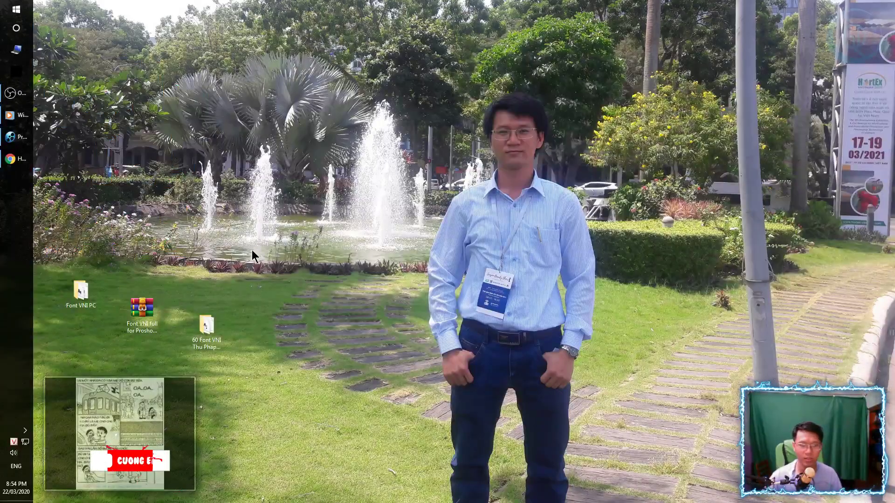
pyautogui.rightClick(298, 287)
pyautogui.moveTo(345, 345)
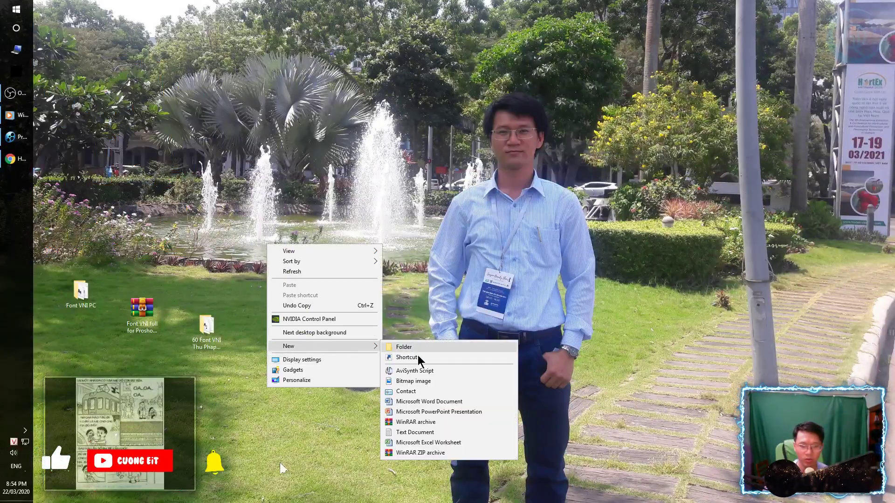
pyautogui.click(414, 434)
pyautogui.click(285, 266)
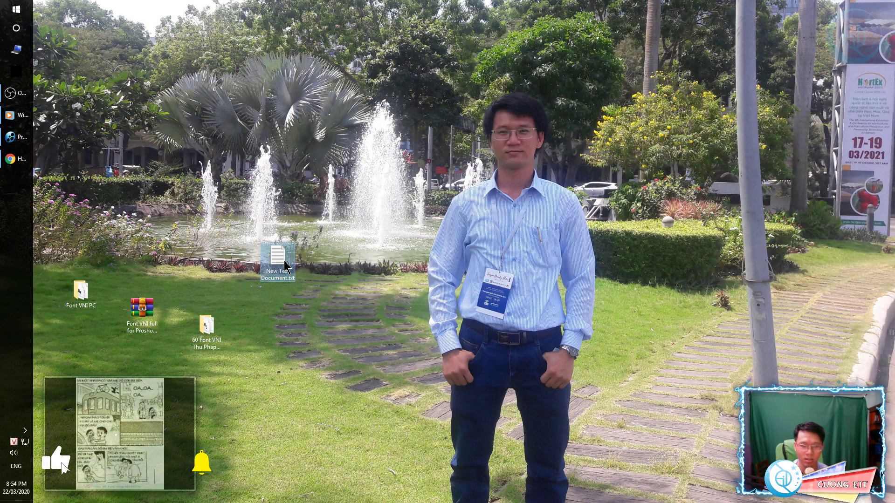
pyautogui.doubleClick(284, 263)
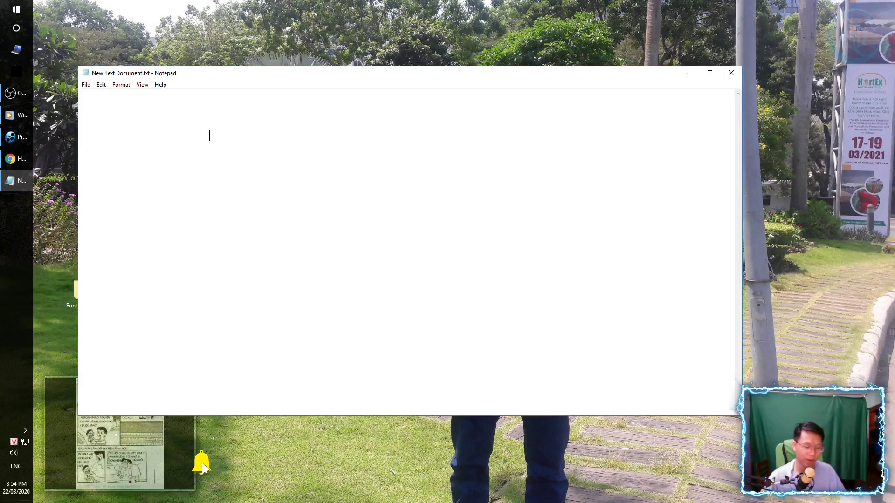
# Paste the four Verse 1 lyric lines into the Notepad document and select all of the text for copying
pyautogui.write('Em hay hỏi anh rằng: "Anh yêu em nhiều không?" Anh không biết phải nói thế□nào□để đúng với□cảm xúc trong lòng Khi anh nhìn□em, là anh thấy cuộc đời anh Là quá khứ và cả tương lai, là hiện tại không bao giờ phai')
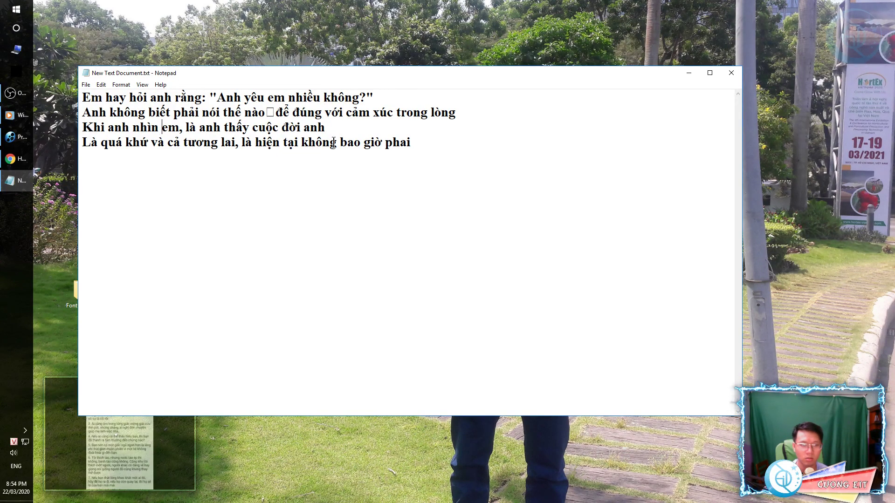
pyautogui.moveTo(432, 141); pyautogui.dragTo(45, 76)
pyautogui.click(371, 183)
pyautogui.hotkey('ctrl', 'a')
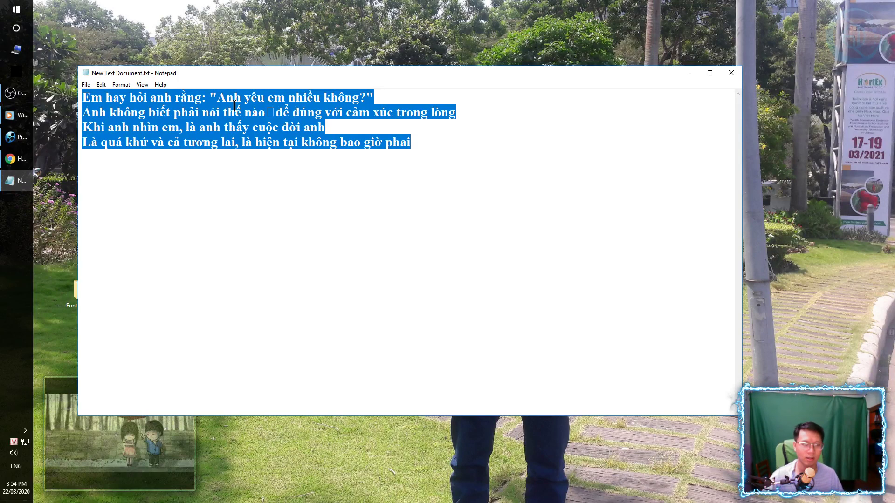
# Examine UniKey's basic and expanded settings, including its advanced, macro and system options, and close the window
pyautogui.doubleClick(14, 442)
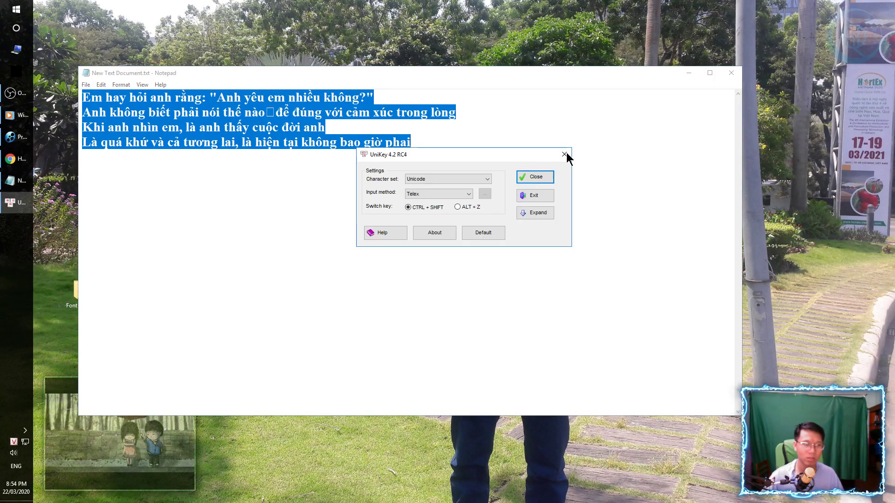
pyautogui.click(541, 213)
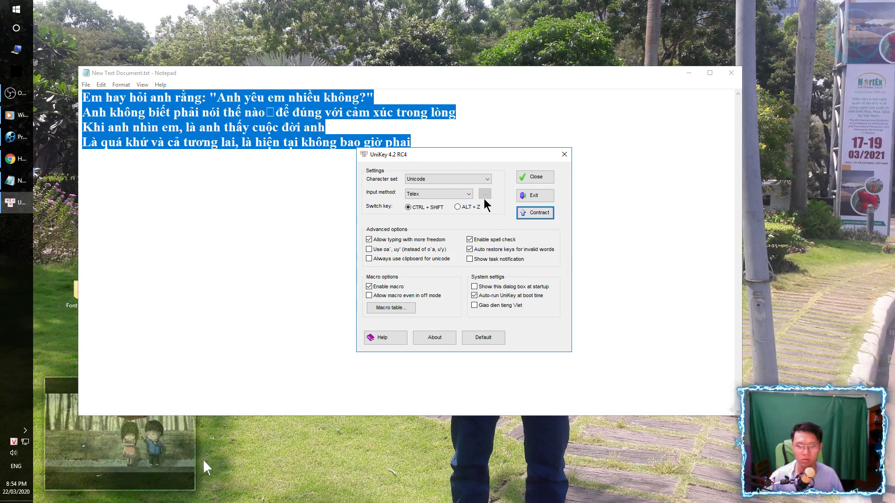
pyautogui.click(543, 214)
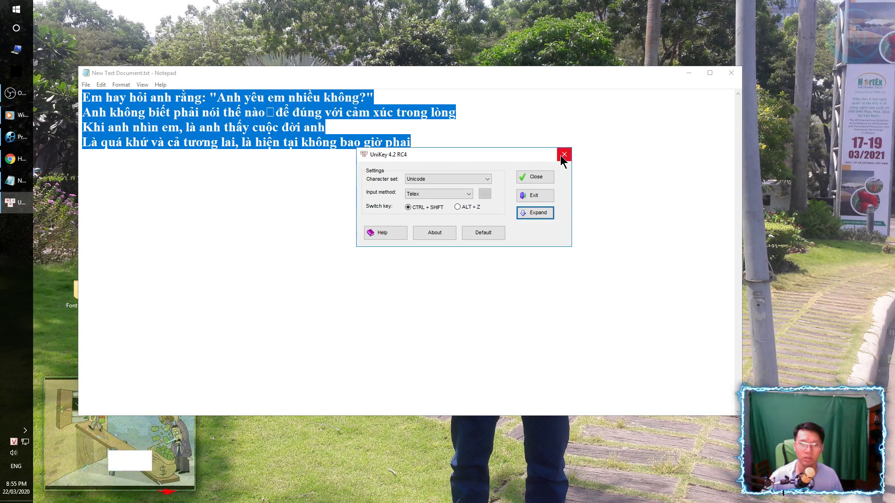
pyautogui.click(565, 156)
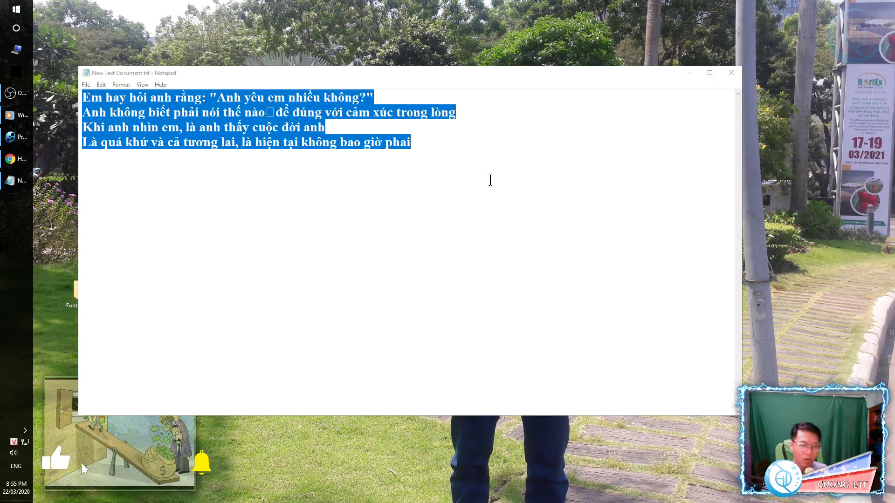
# Convert the clipboard text with UniKey Toolkit from source Unicode to destination VNI Windows
pyautogui.hotkey('ctrl', 'shift', 'F6')
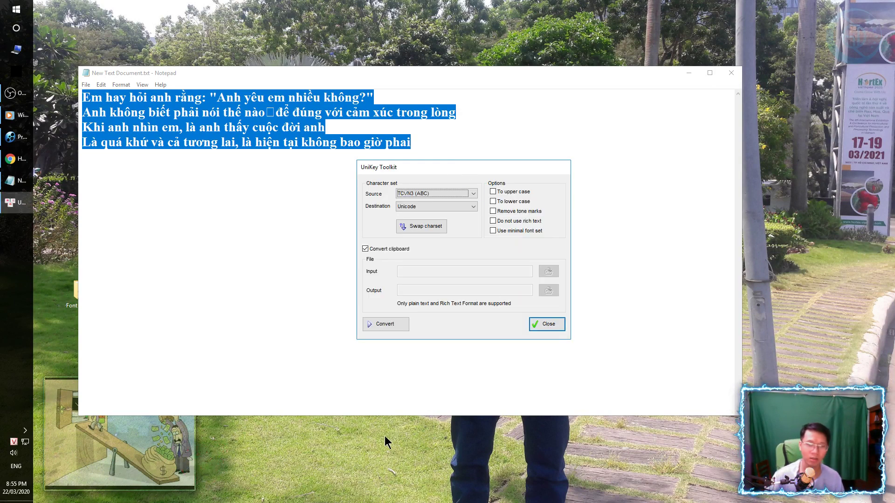
pyautogui.moveTo(398, 174); pyautogui.dragTo(482, 212)
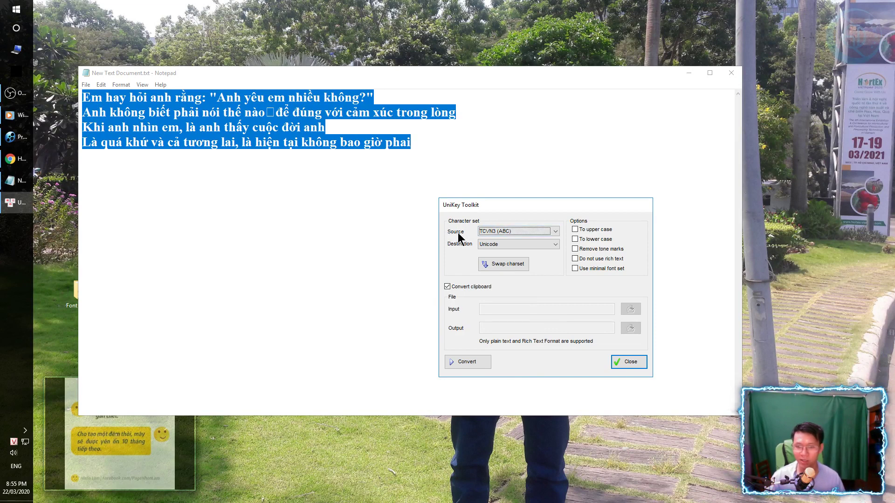
pyautogui.click(496, 232)
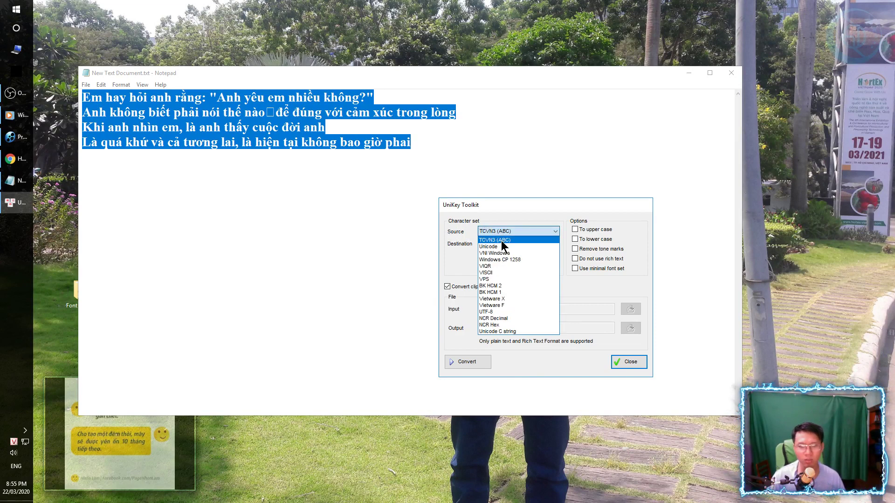
pyautogui.click(499, 247)
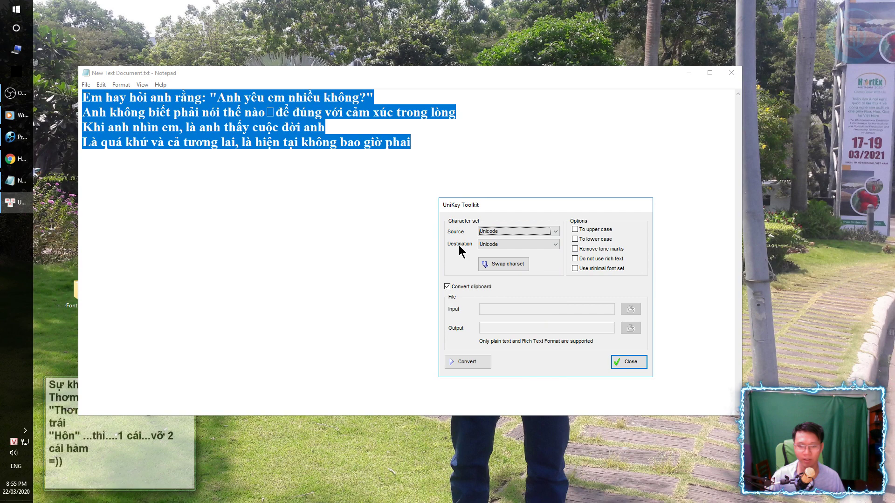
pyautogui.click(512, 245)
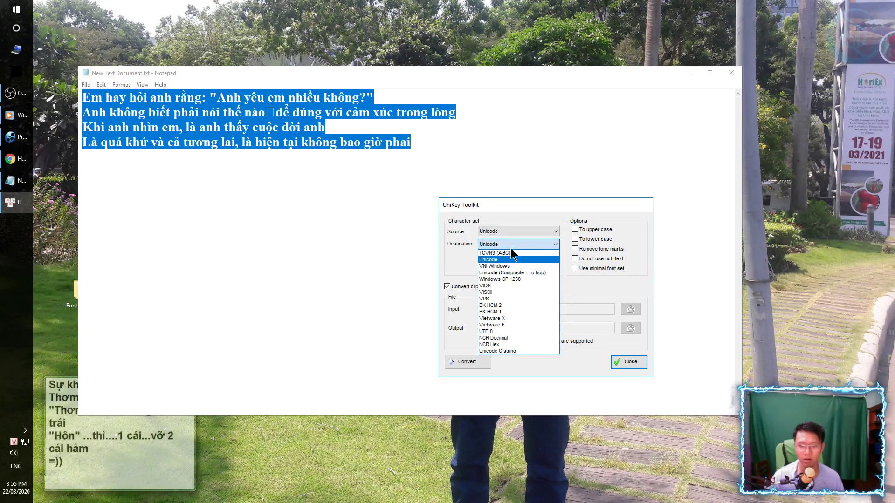
pyautogui.click(507, 267)
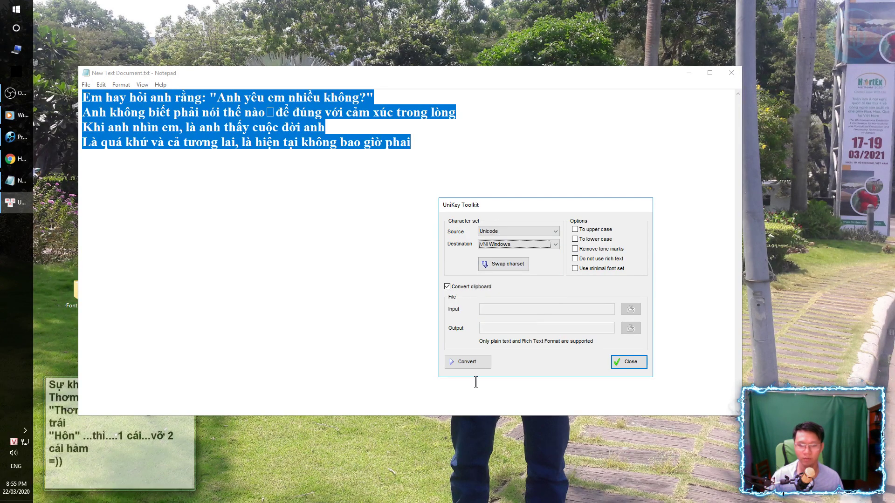
pyautogui.click(476, 367)
pyautogui.click(488, 293)
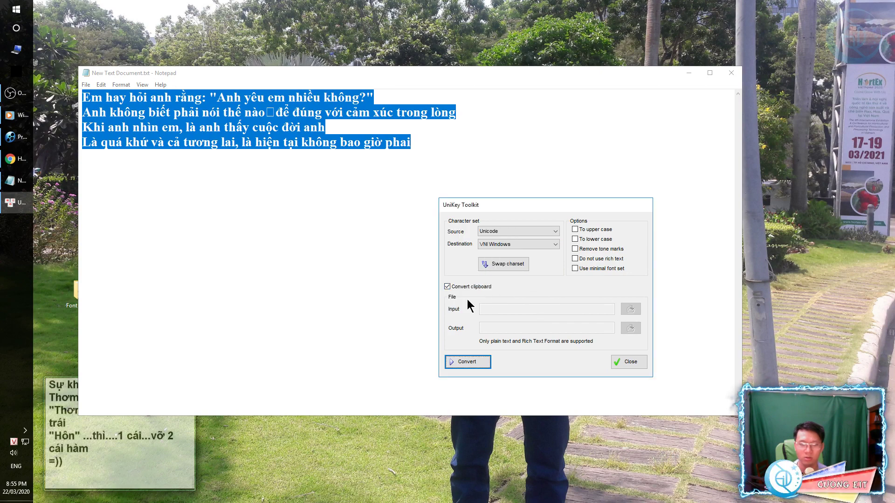
pyautogui.click(450, 149)
# Switch to ProShow Producer, accept Slide 1's options and insert a blank second slide after it
pyautogui.click(9, 138)
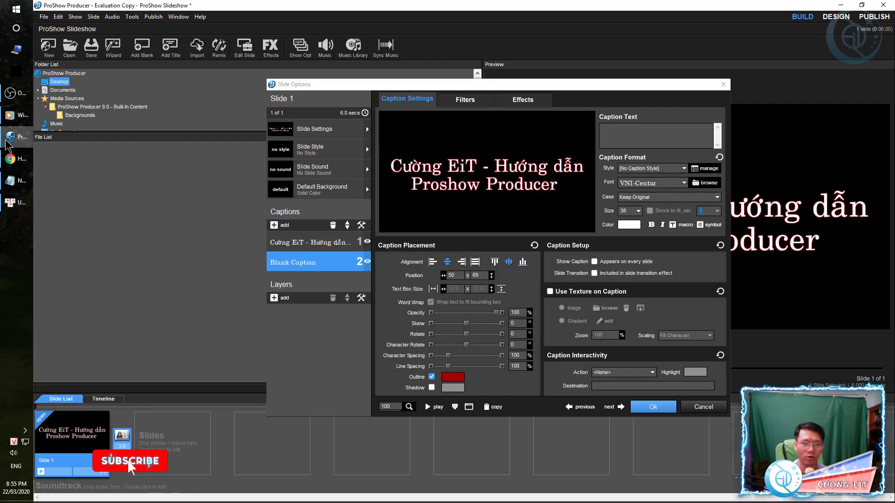
pyautogui.click(653, 406)
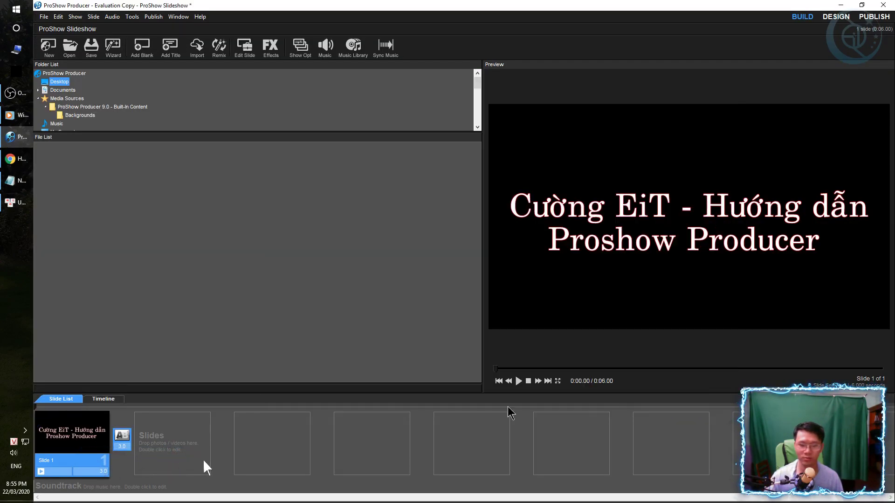
pyautogui.doubleClick(203, 460)
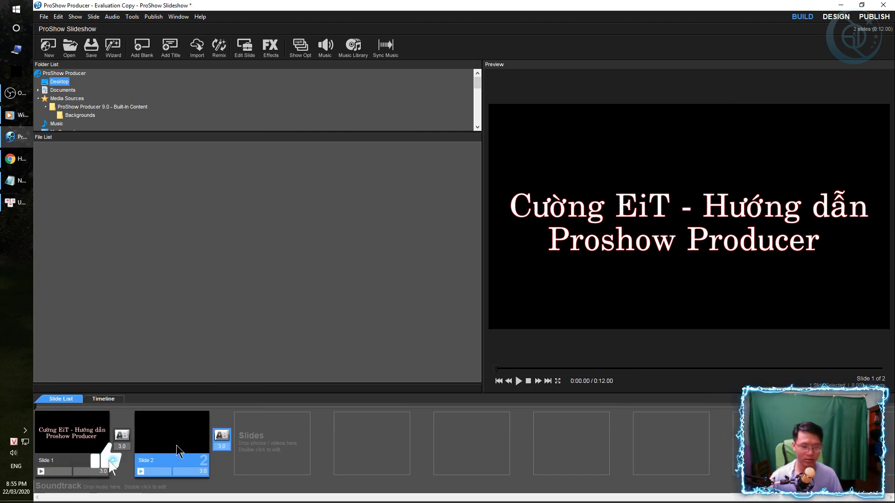
# Add a caption to Slide 2, paste the converted lyrics as its text and reduce its size to 13
pyautogui.doubleClick(185, 461)
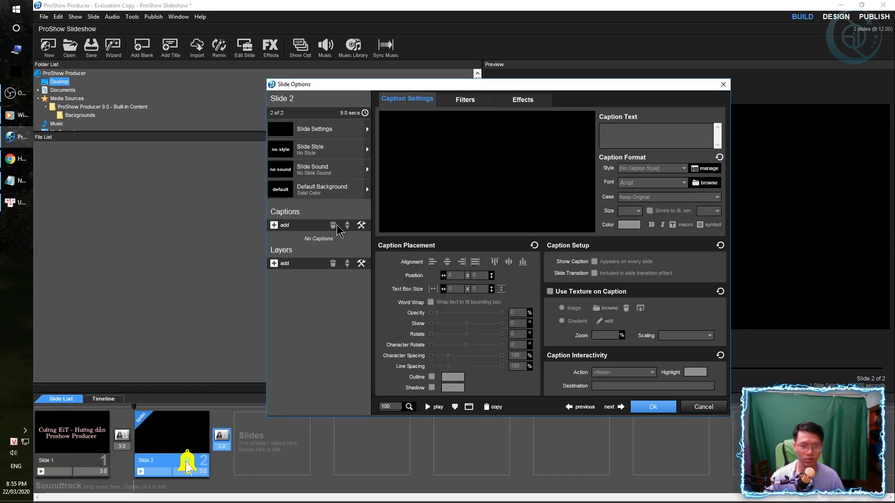
pyautogui.click(274, 225)
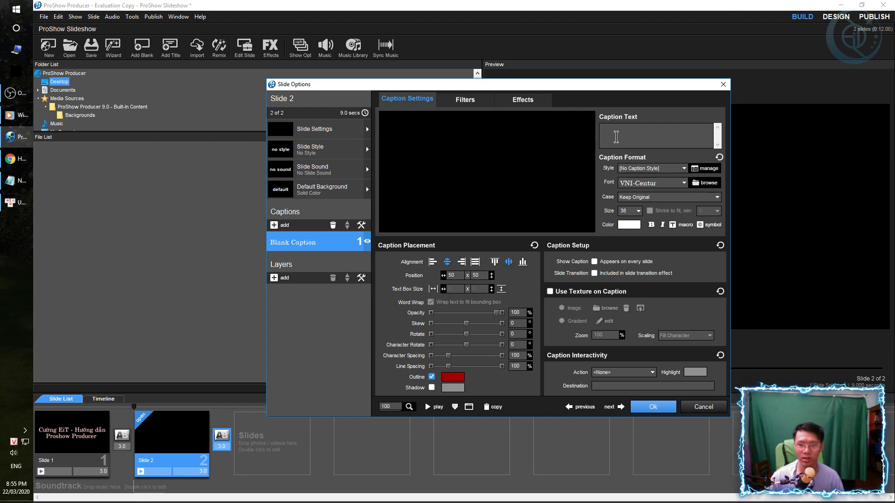
pyautogui.rightClick(645, 138)
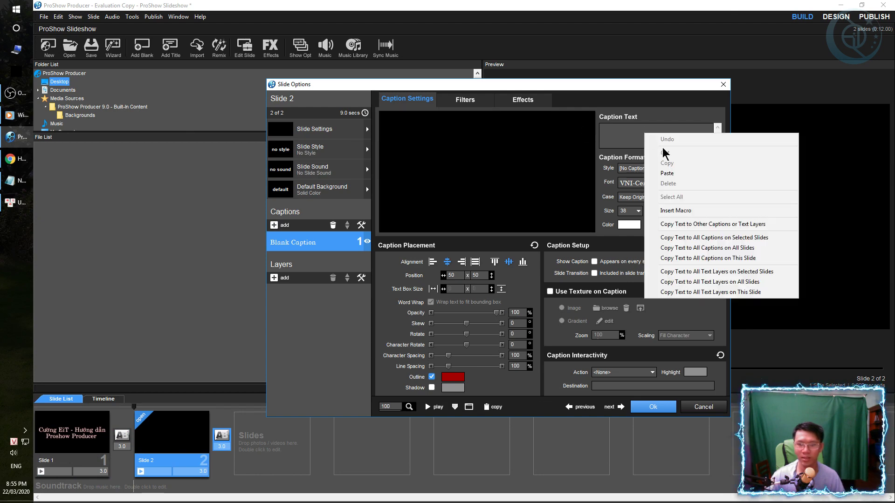
pyautogui.click(666, 172)
pyautogui.scroll(-10, 516, 159)
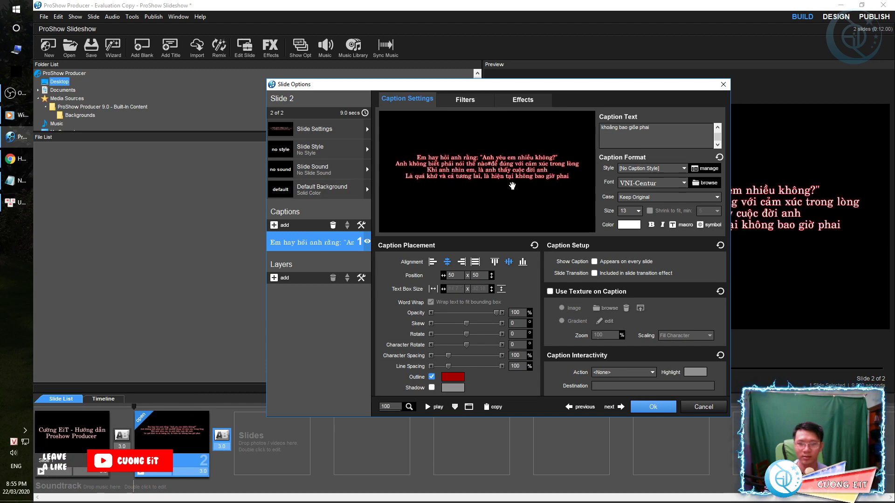
# Set the Slide 2 caption's font to VNI-Couri and its size to 23, and accept the slide options
pyautogui.click(652, 183)
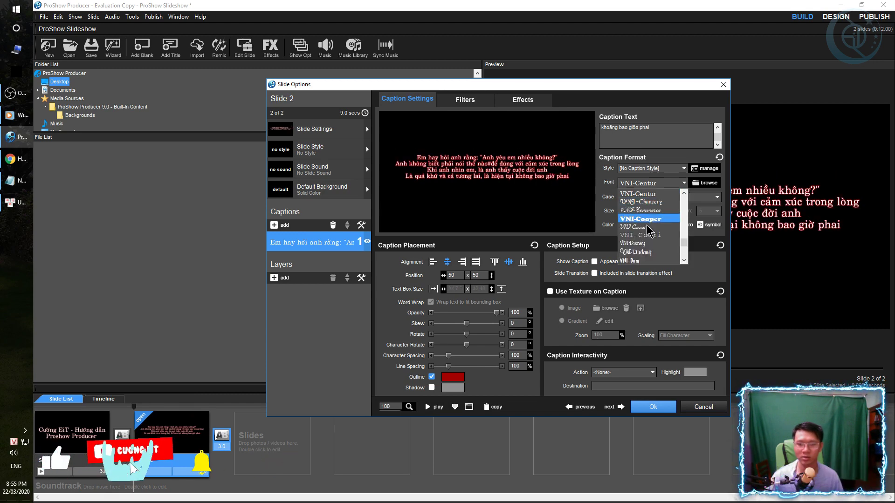
pyautogui.click(640, 235)
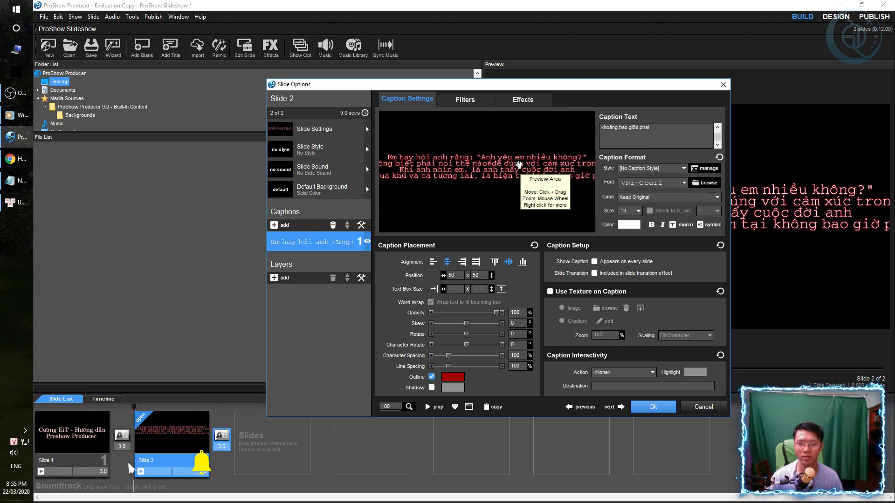
pyautogui.scroll(10, 519, 165)
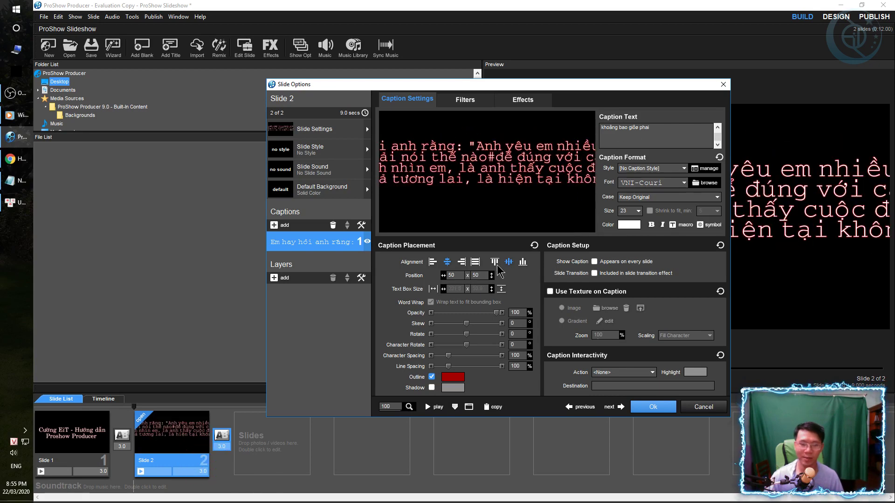
pyautogui.click(657, 408)
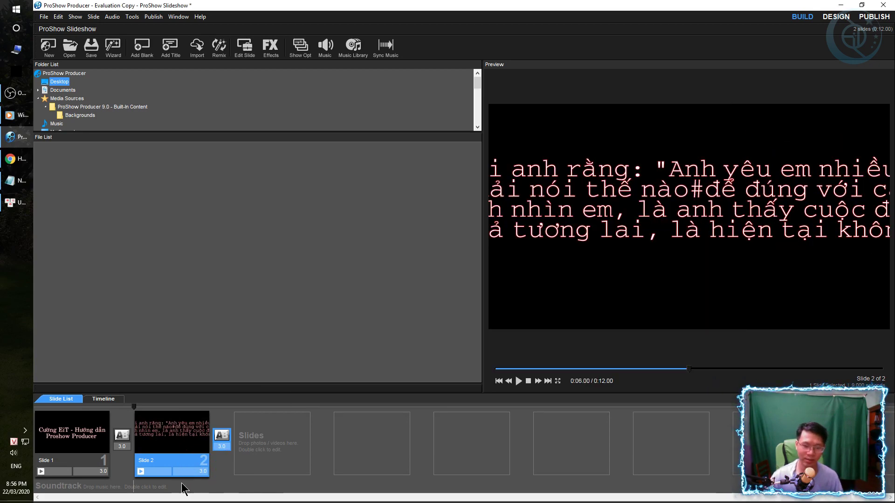
# Insert a blank third slide and copy the four Verse 1 lyric lines again from the song page in Chrome
pyautogui.doubleClick(252, 456)
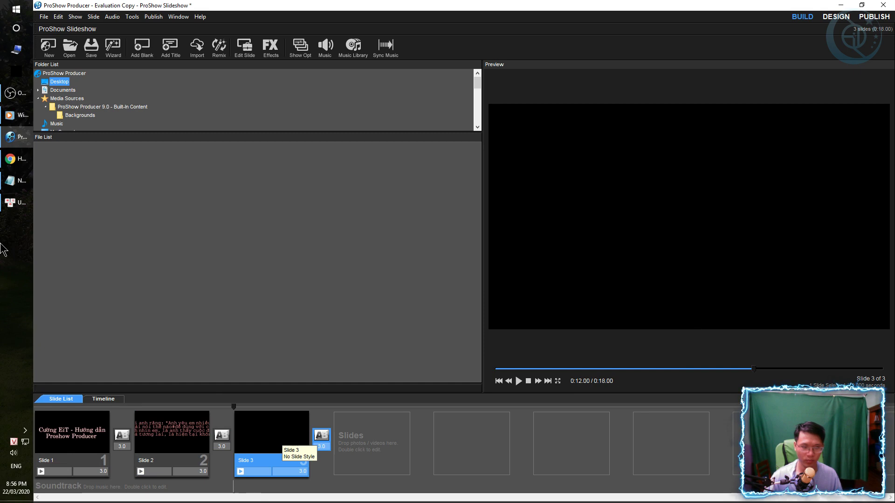
pyautogui.click(17, 180)
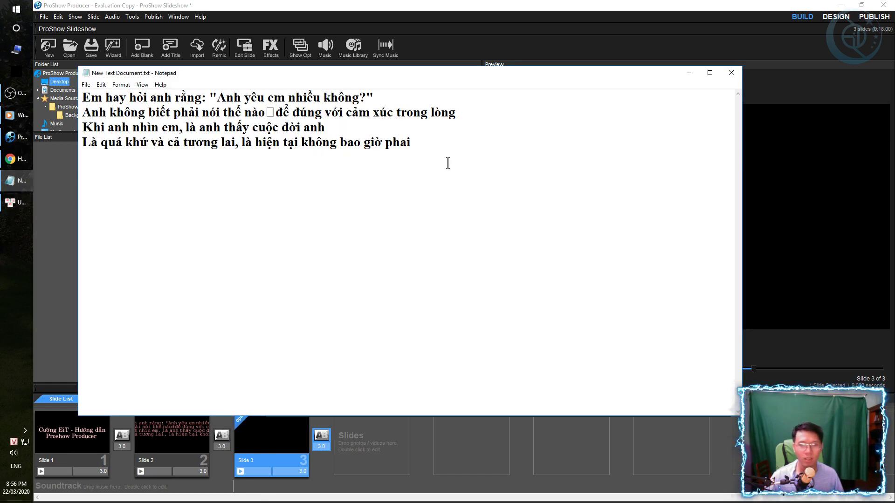
pyautogui.click(16, 159)
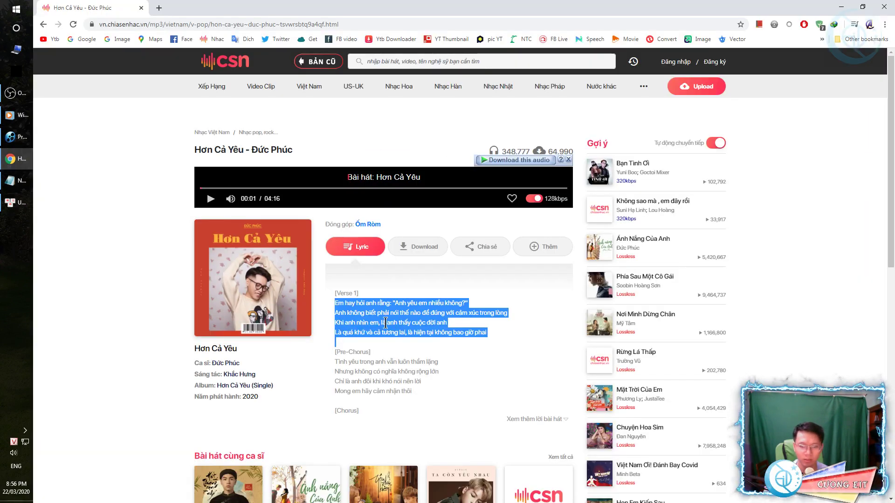
pyautogui.click(477, 334)
pyautogui.moveTo(493, 334); pyautogui.dragTo(339, 302)
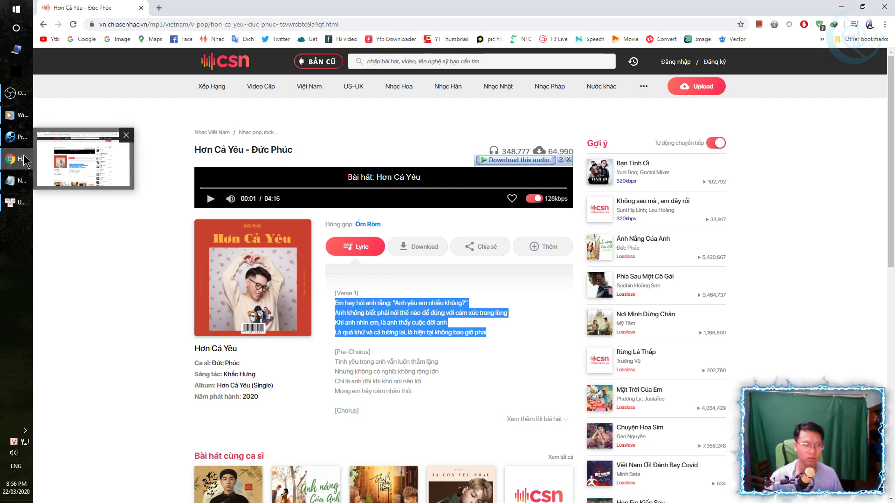
# Back in ProShow Producer, add a Slide 3 caption with the unconverted lyrics, enlarge its text and accept the slide options
pyautogui.click(16, 137)
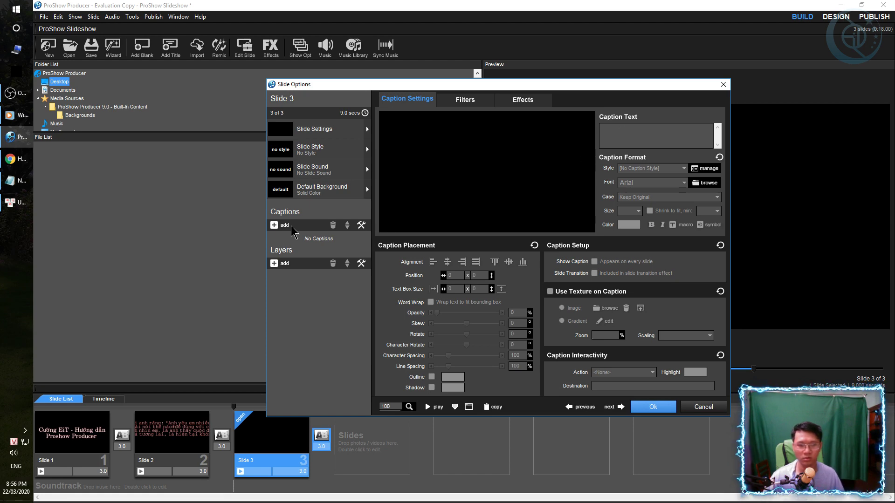
pyautogui.click(657, 134)
pyautogui.hotkey('ctrl', 'v')
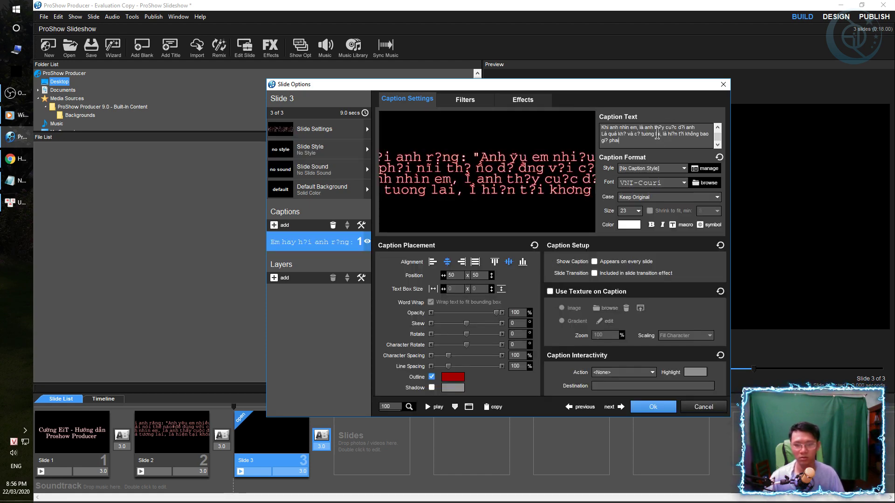
pyautogui.scroll(10, 543, 227)
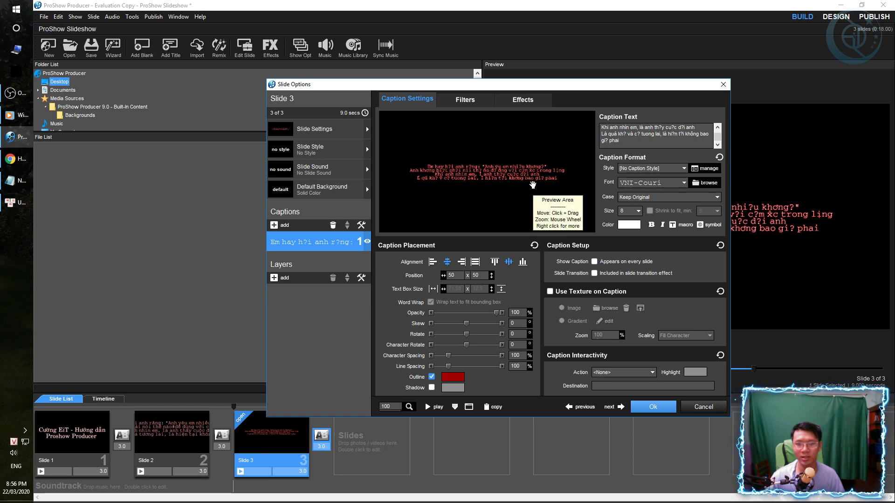
pyautogui.click(655, 408)
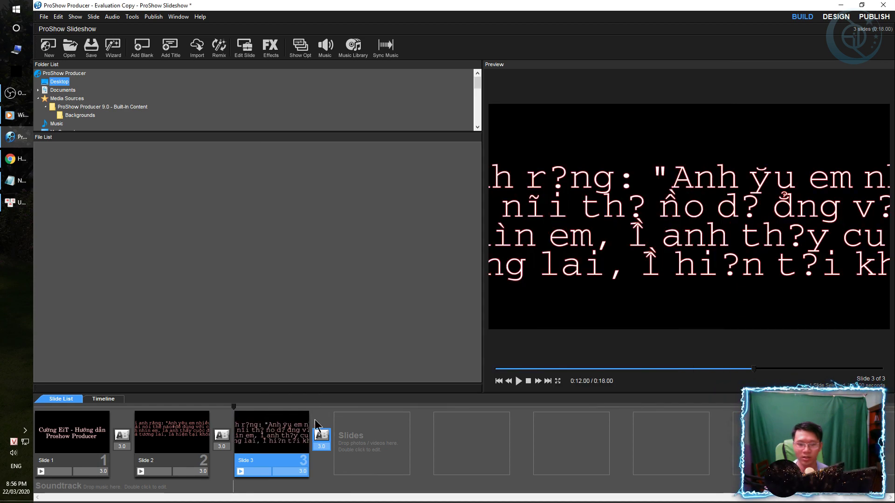